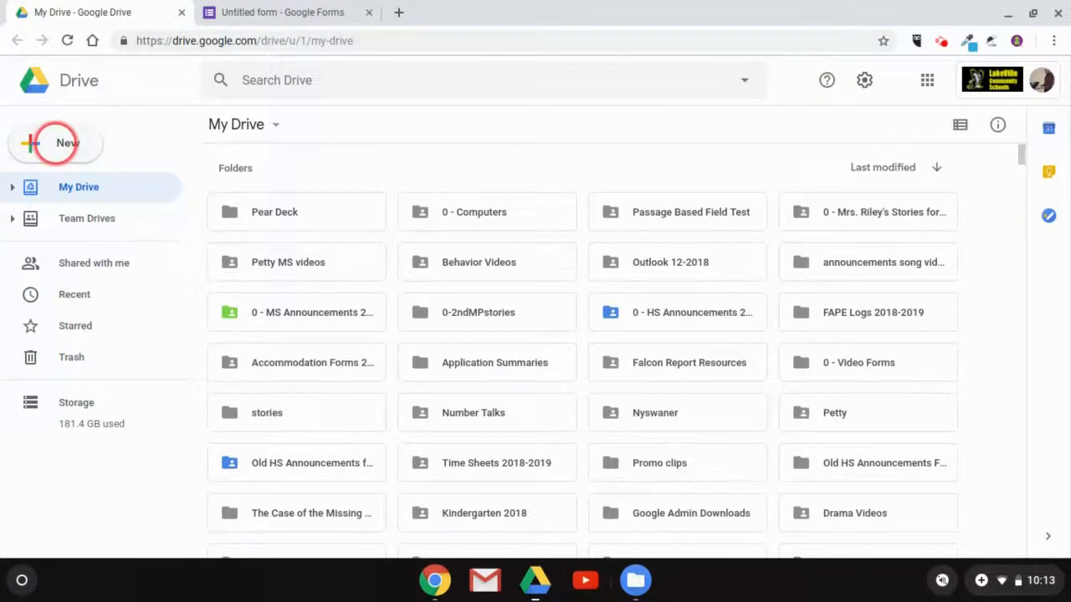
- Look up Google Forms among the additional file types that can be created in Drive
click(55, 144)
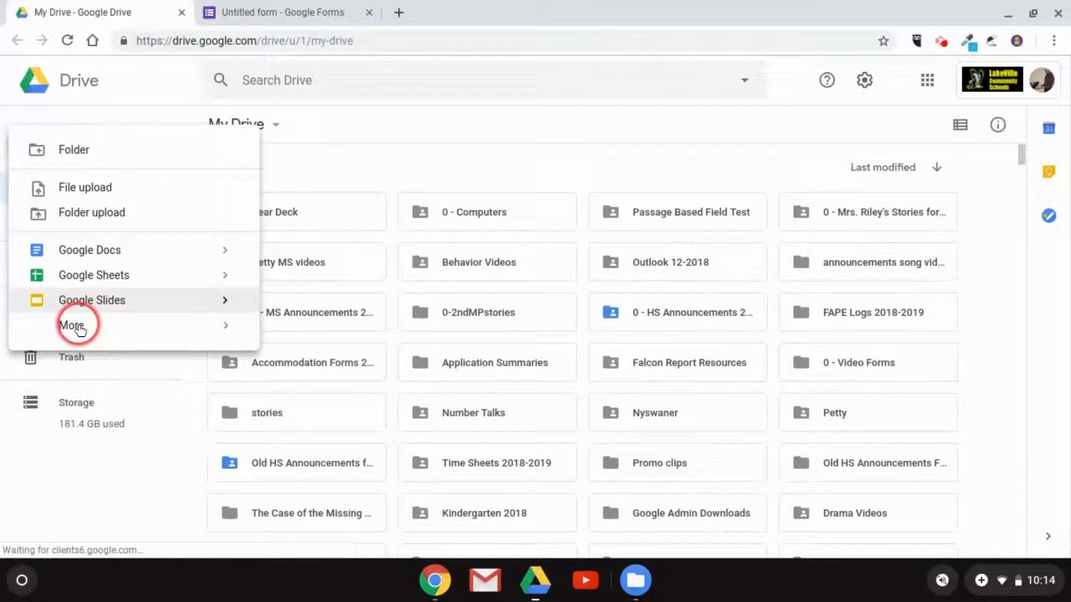
mouse_move(80, 326)
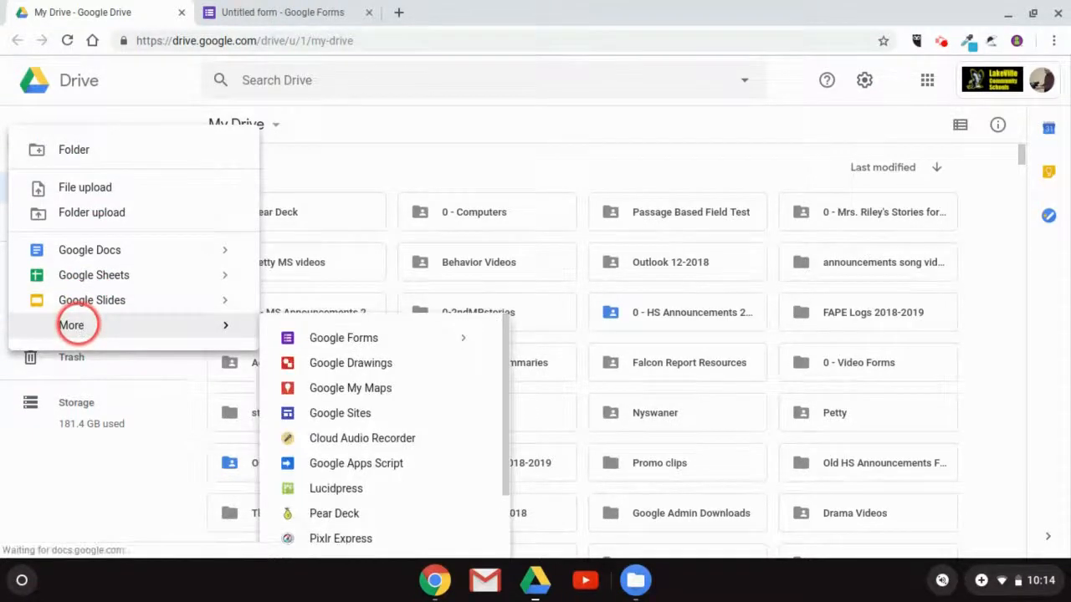
click(337, 342)
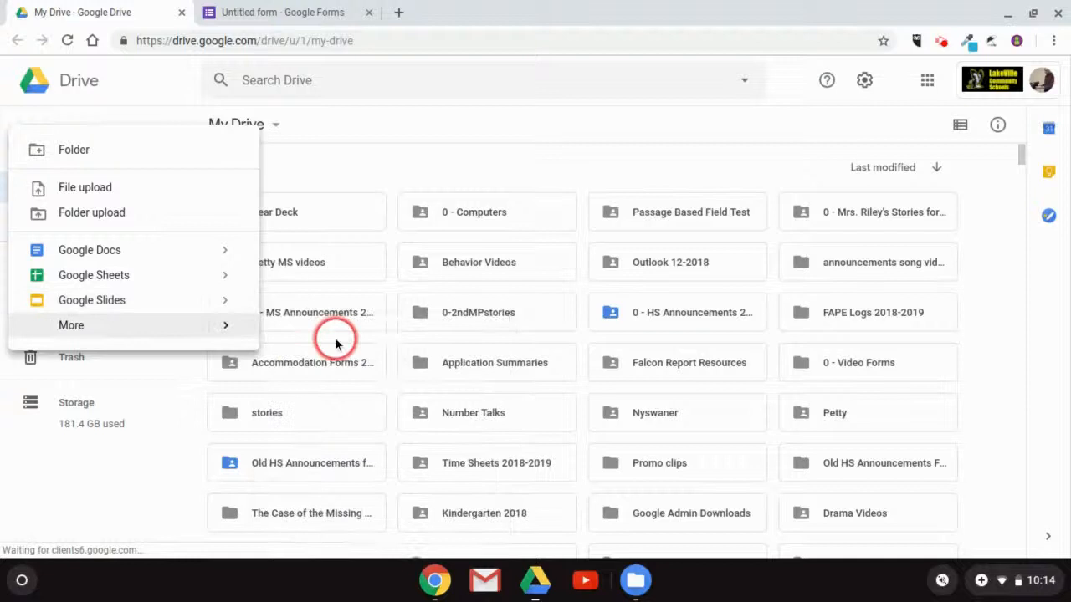
- Switch to the open untitled form and name its file Sample Form
click(289, 10)
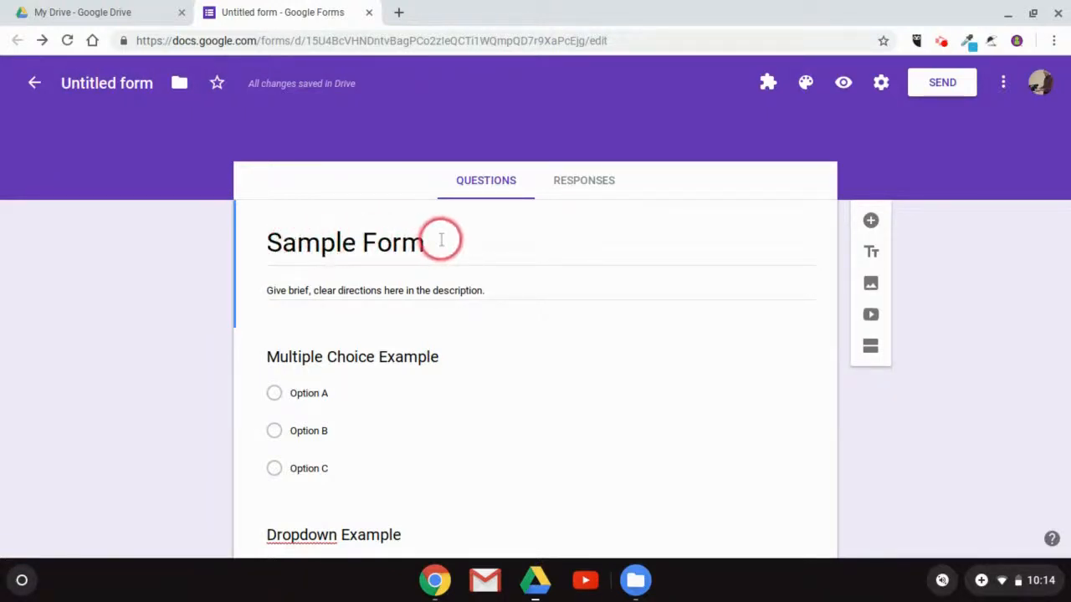
click(102, 86)
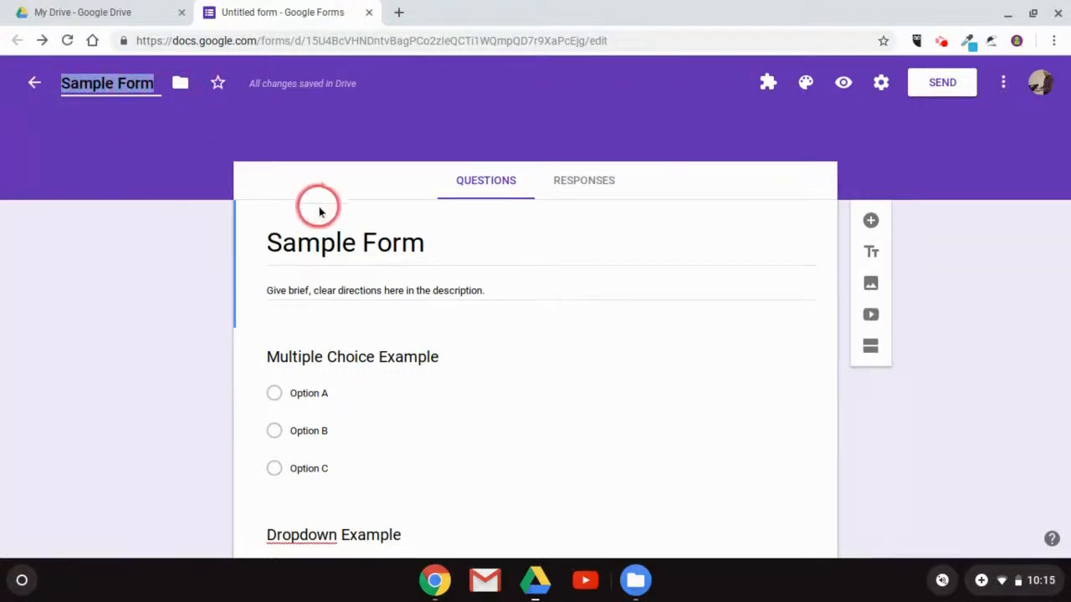
click(112, 252)
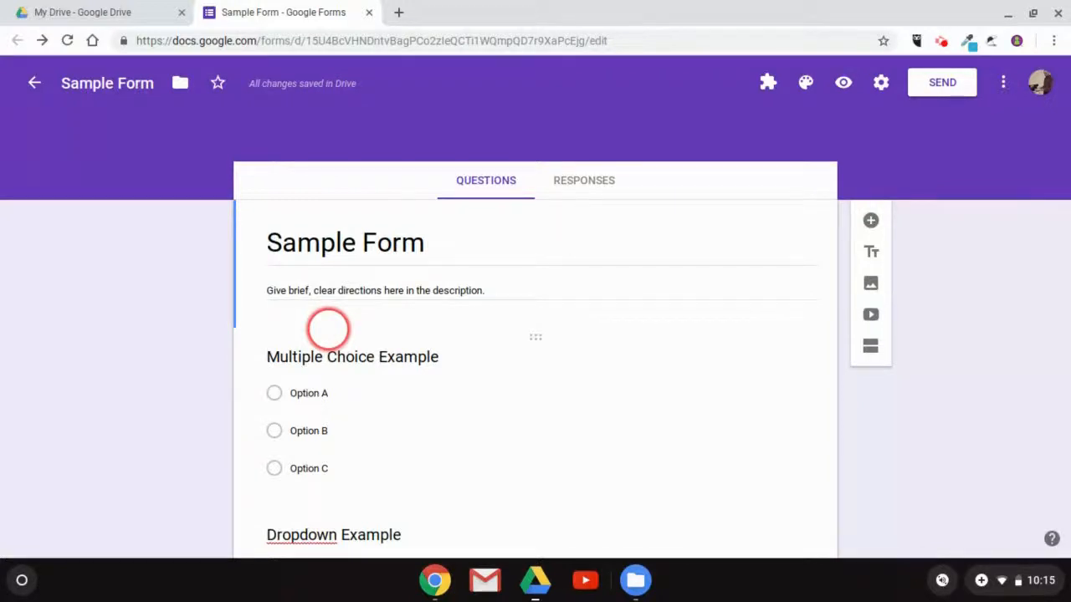
- Preview the form as respondents see it, look through its questions, and close the preview
click(845, 84)
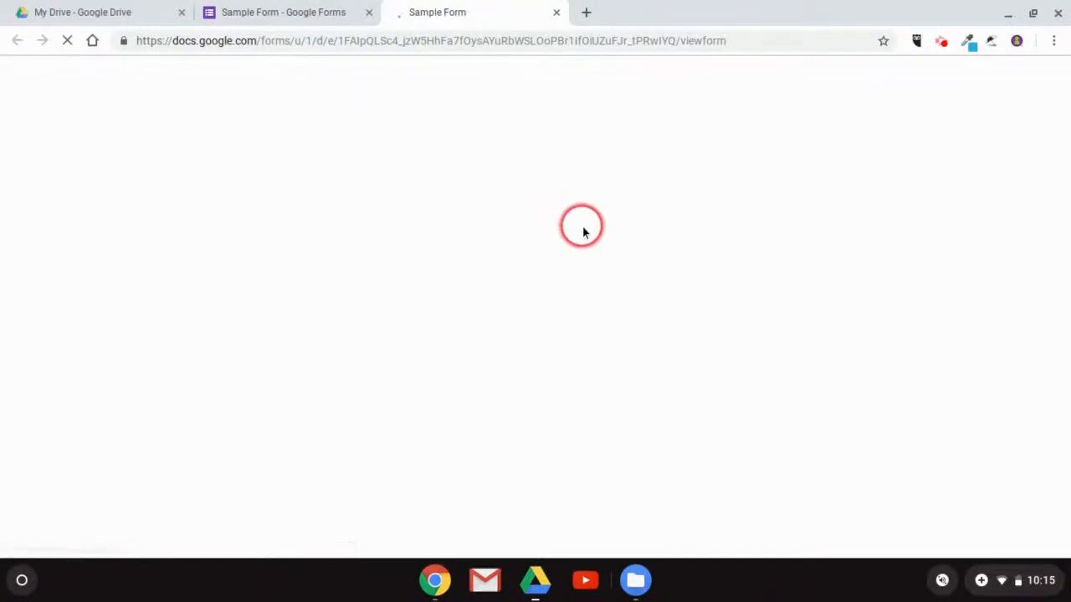
scroll(452, 157, down, 2)
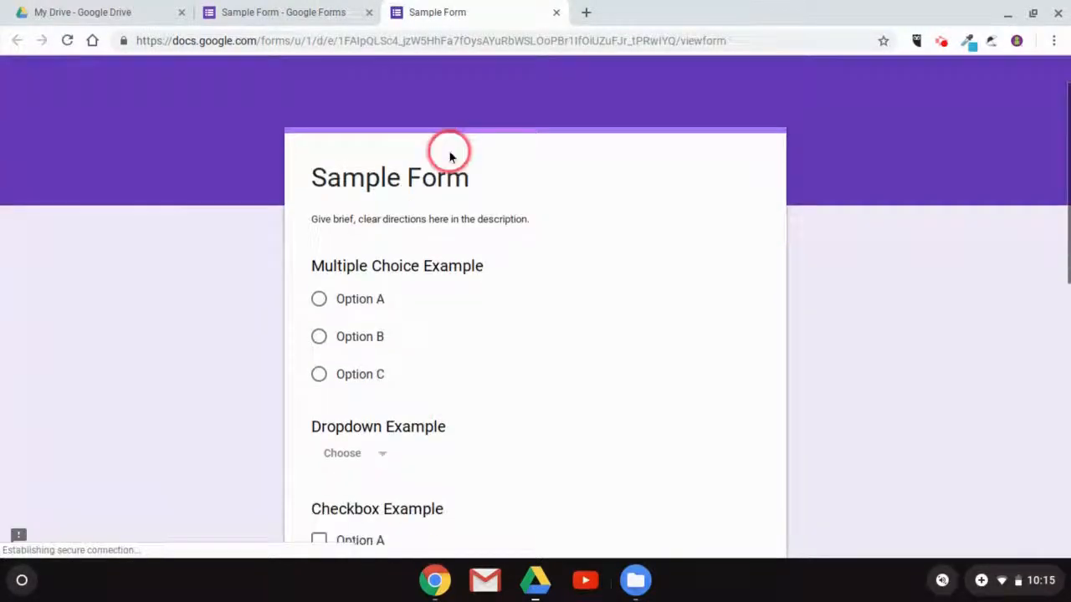
scroll(452, 157, up, 2)
scroll(450, 157, up, 1)
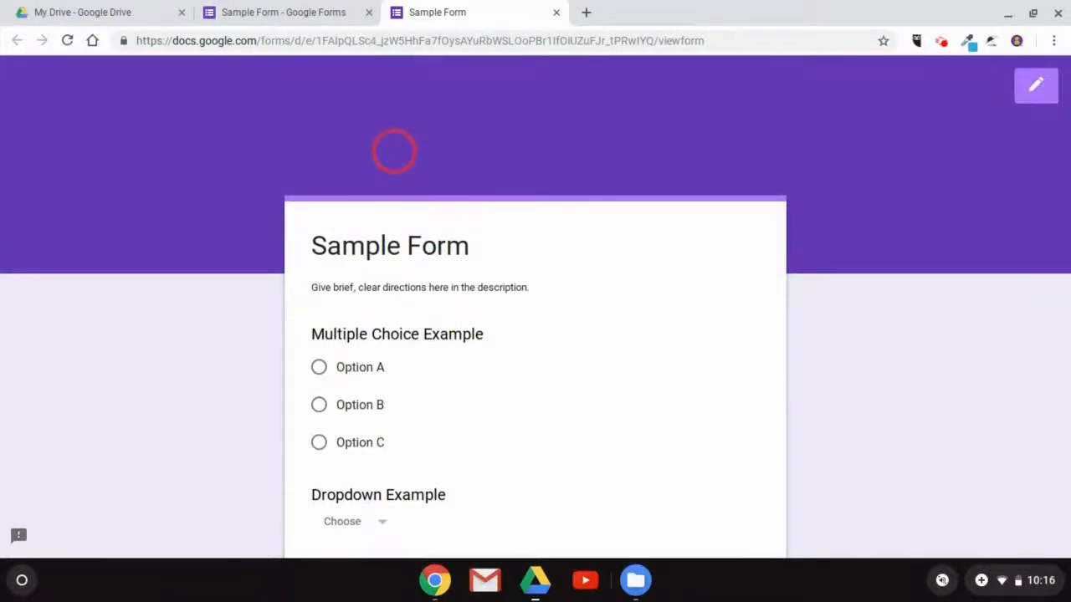
click(555, 13)
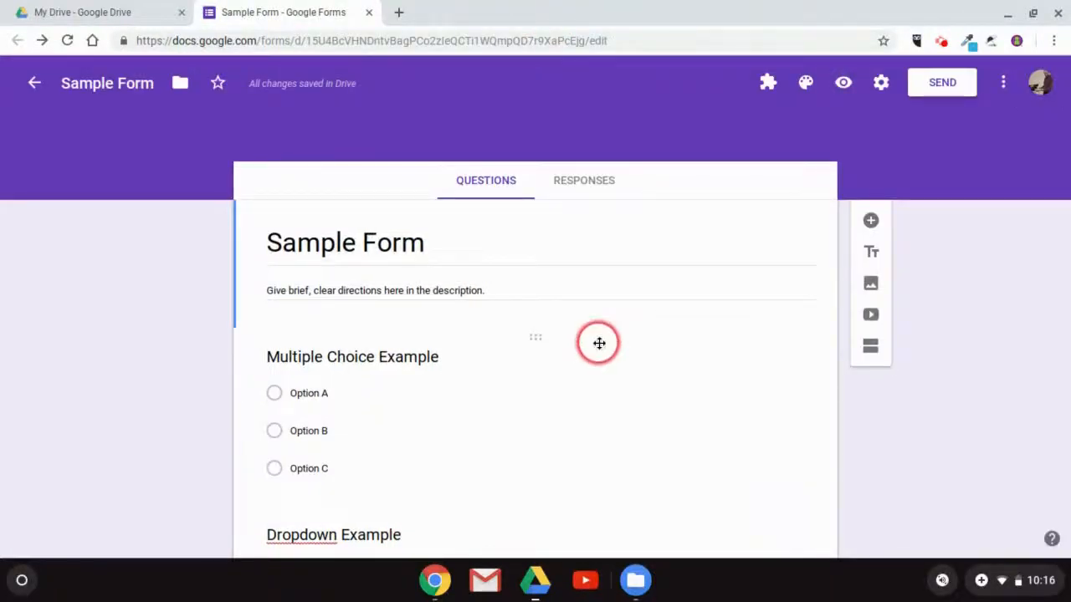
- Make the Multiple Choice Example question required
click(599, 343)
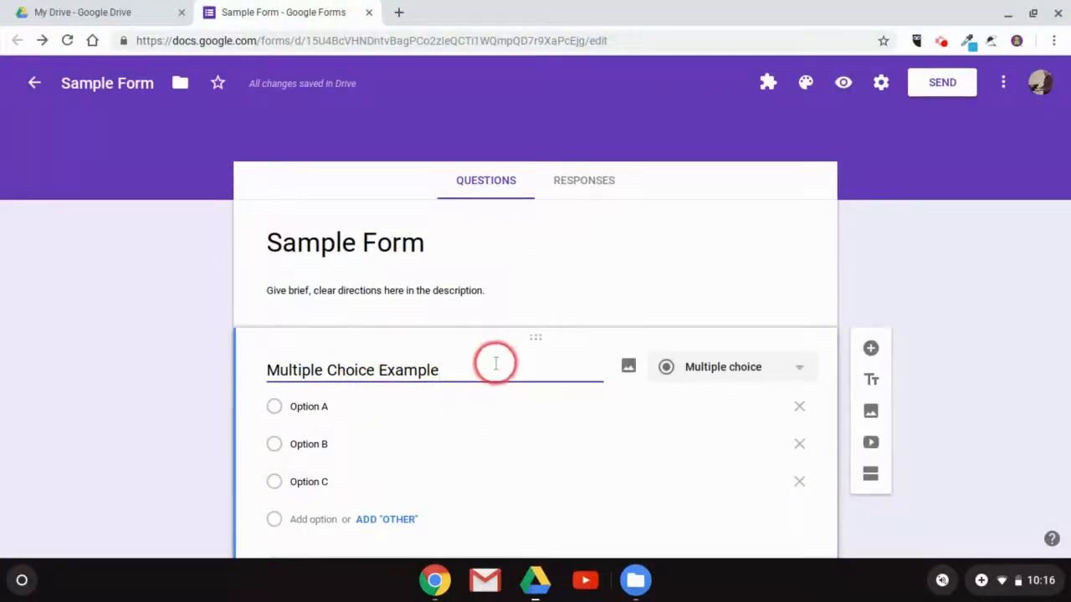
scroll(450, 413, down, 3)
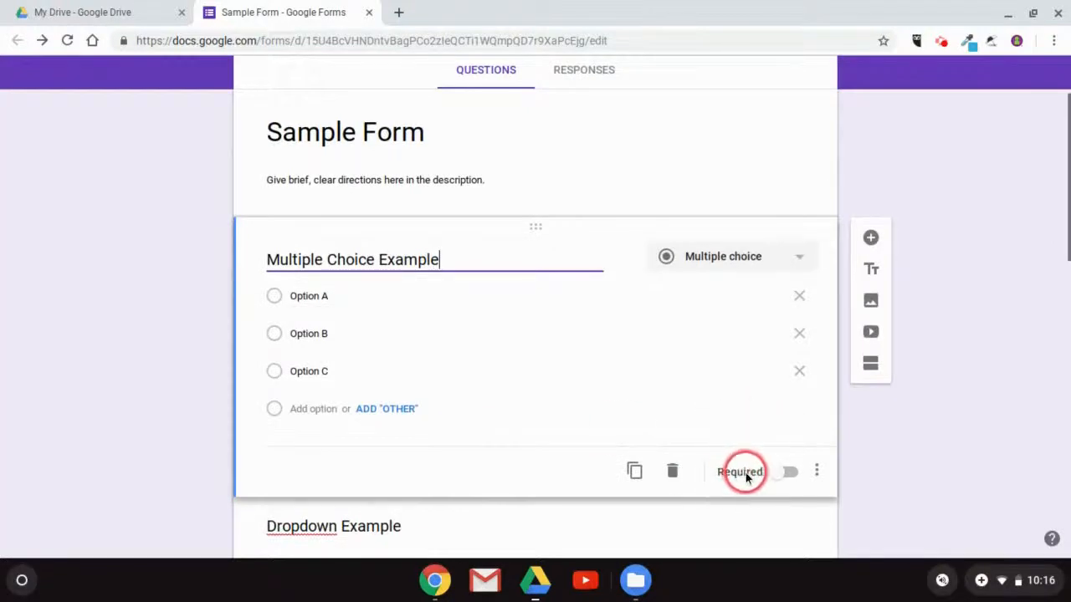
click(788, 474)
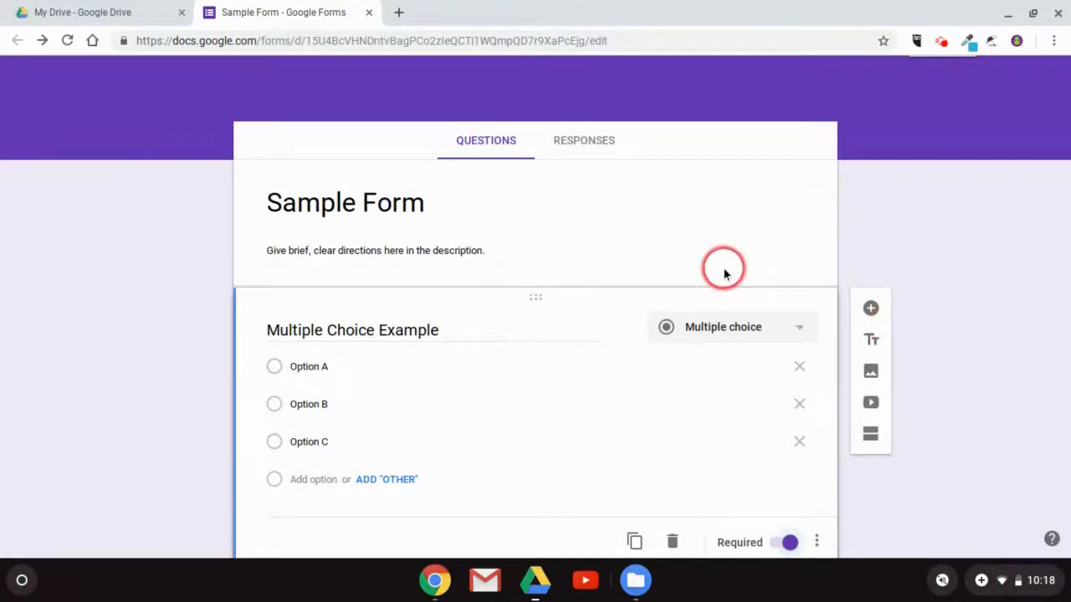
- Add a title and description block below the multiple choice question, titled "For the followings questions..."
click(871, 343)
scroll(400, 310, down, 2)
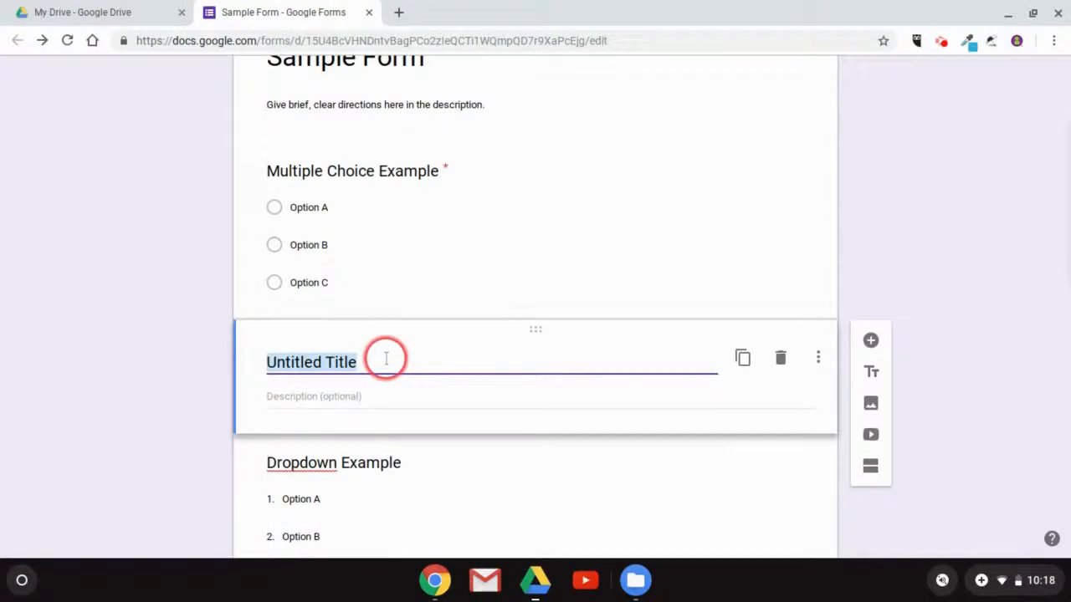
text(For the followings questions...)
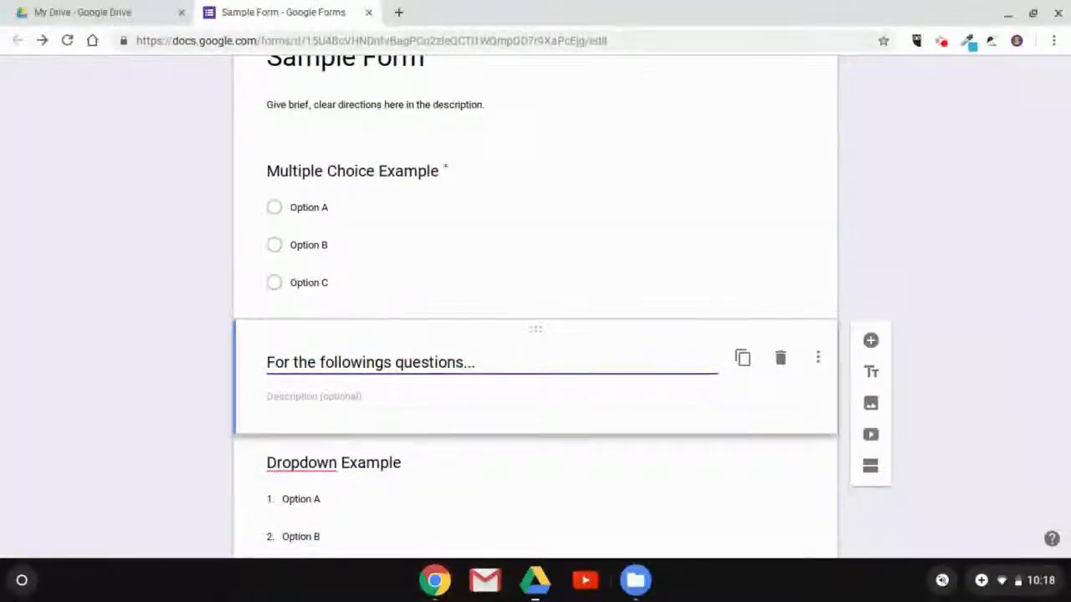
click(154, 374)
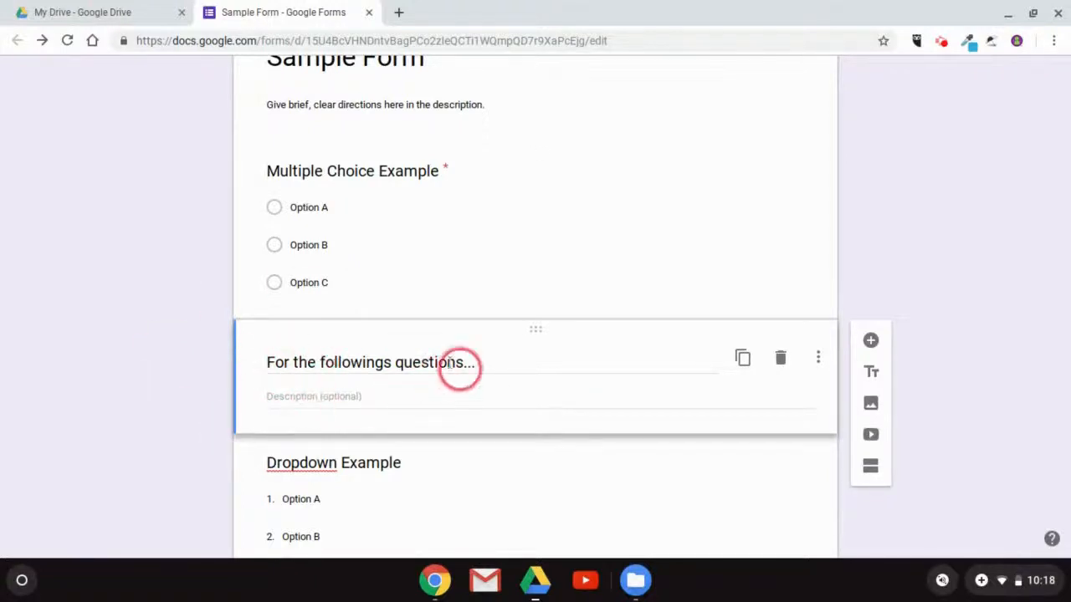
- Preview the form to examine the required question and the title block as respondents see them
scroll(150, 304, up, 3)
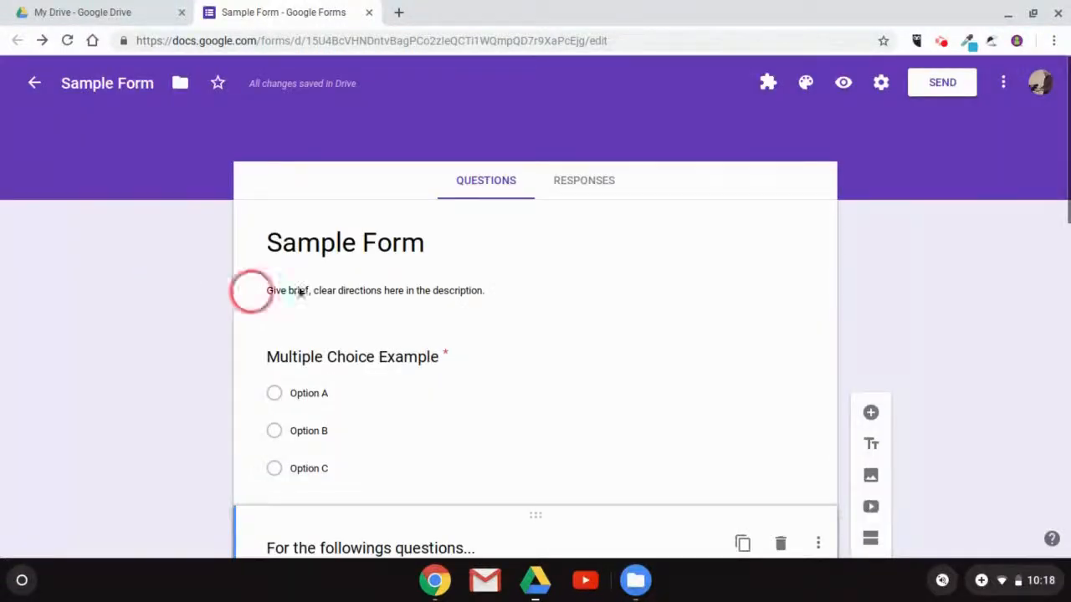
click(842, 82)
scroll(527, 230, down, 2)
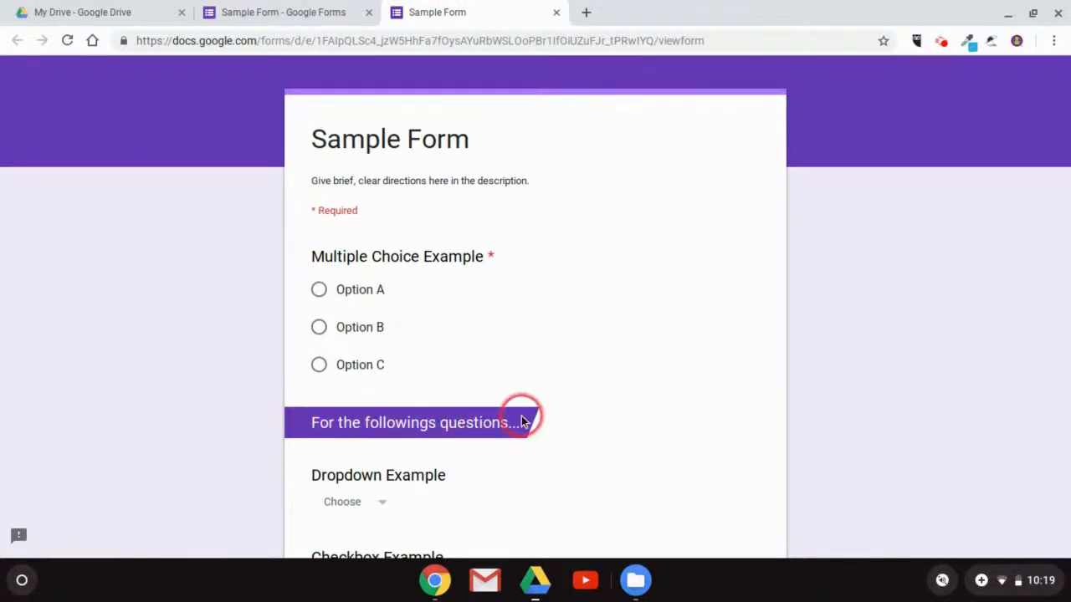
scroll(487, 414, up, 3)
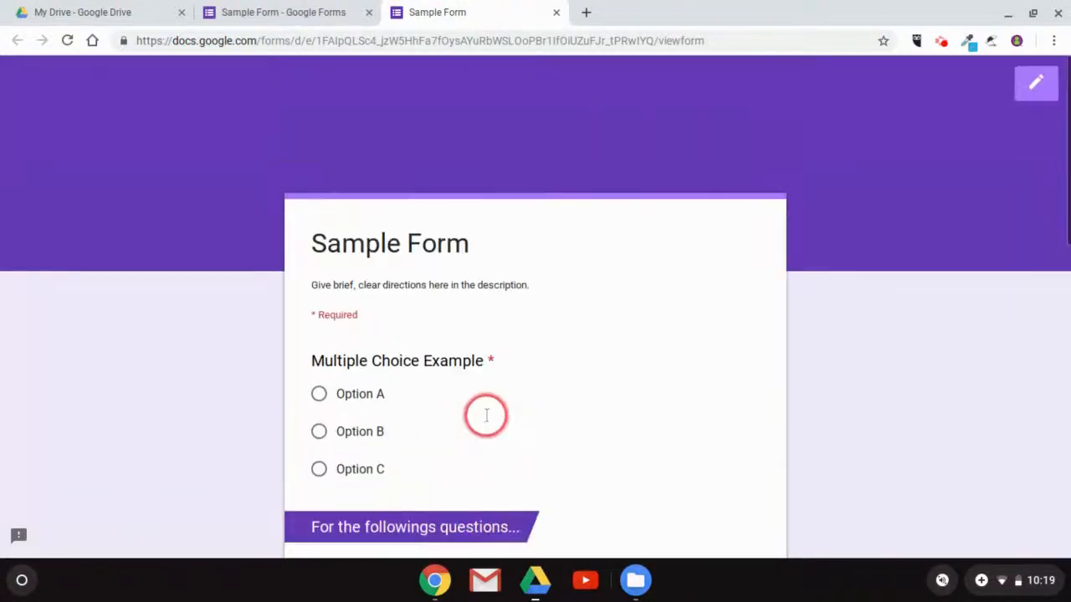
- Return to the form editor and examine the image source options, including image search, without inserting an image
click(328, 10)
scroll(541, 282, down, 2)
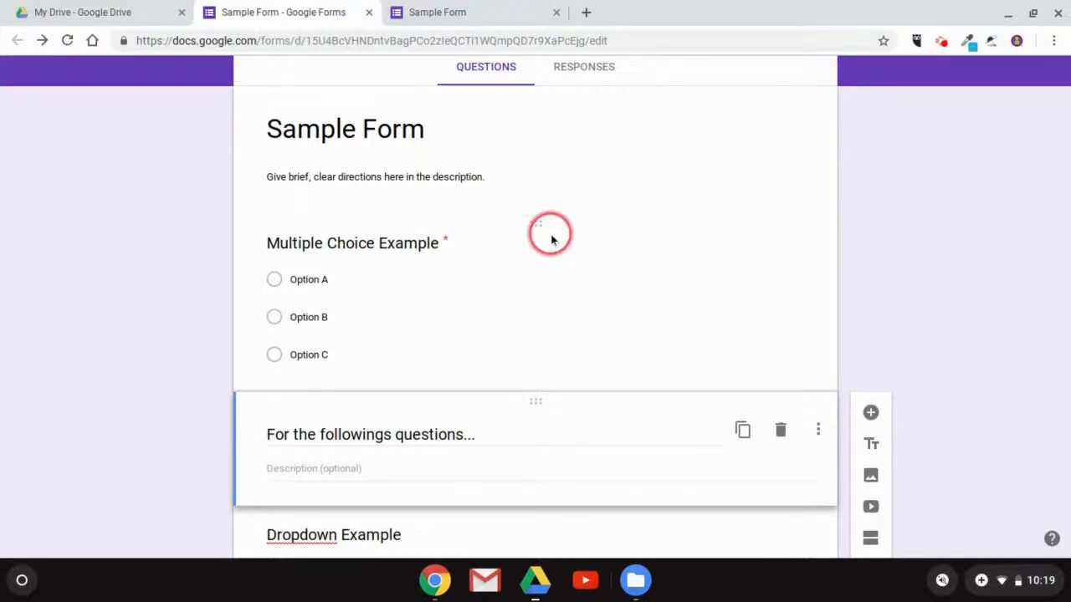
scroll(538, 333, down, 1)
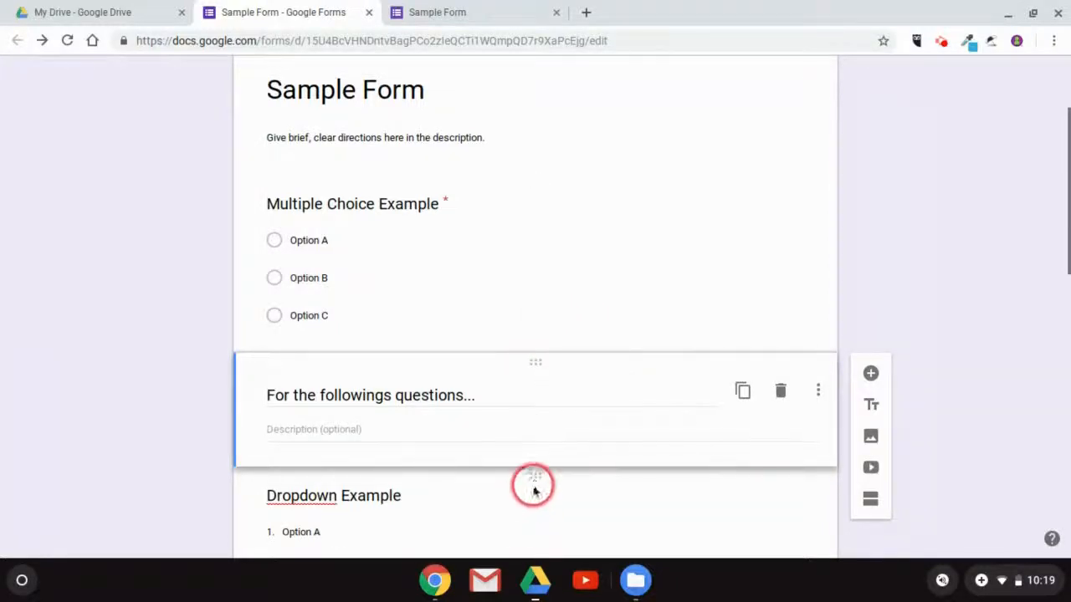
scroll(593, 401, up, 1)
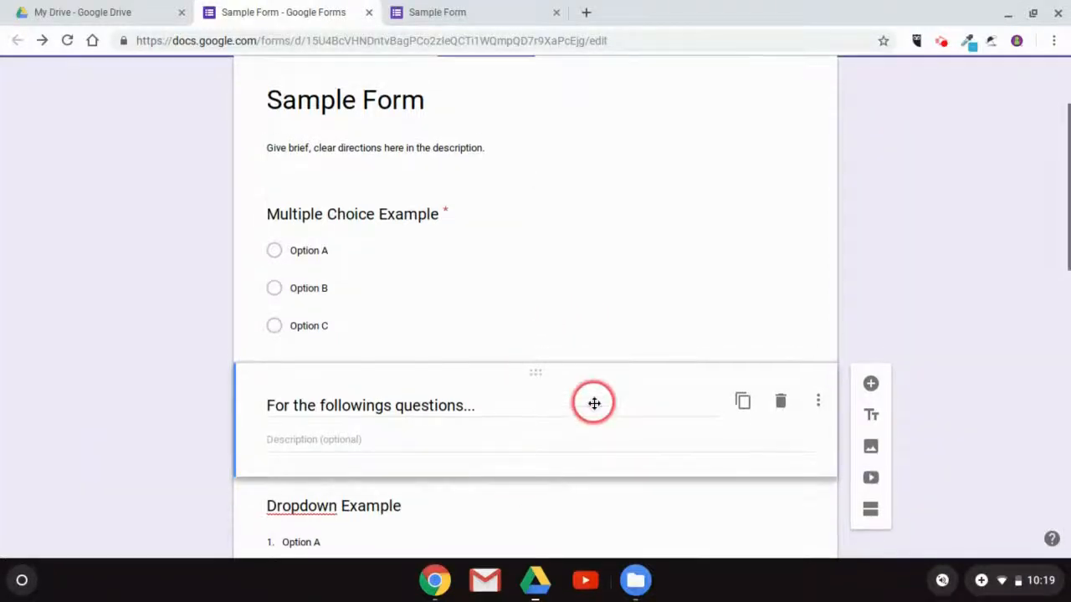
click(871, 450)
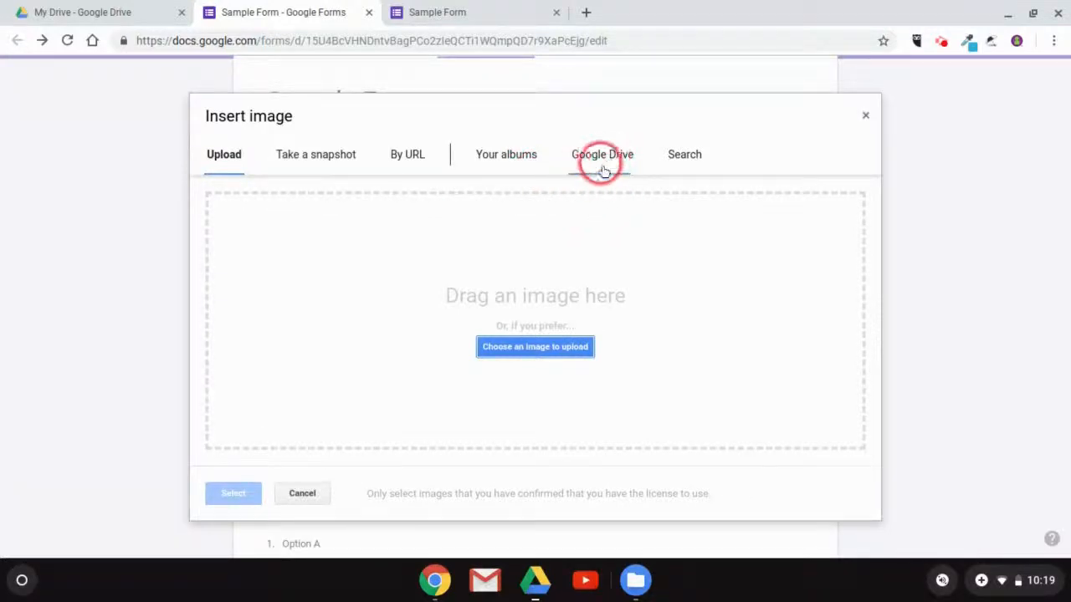
click(686, 157)
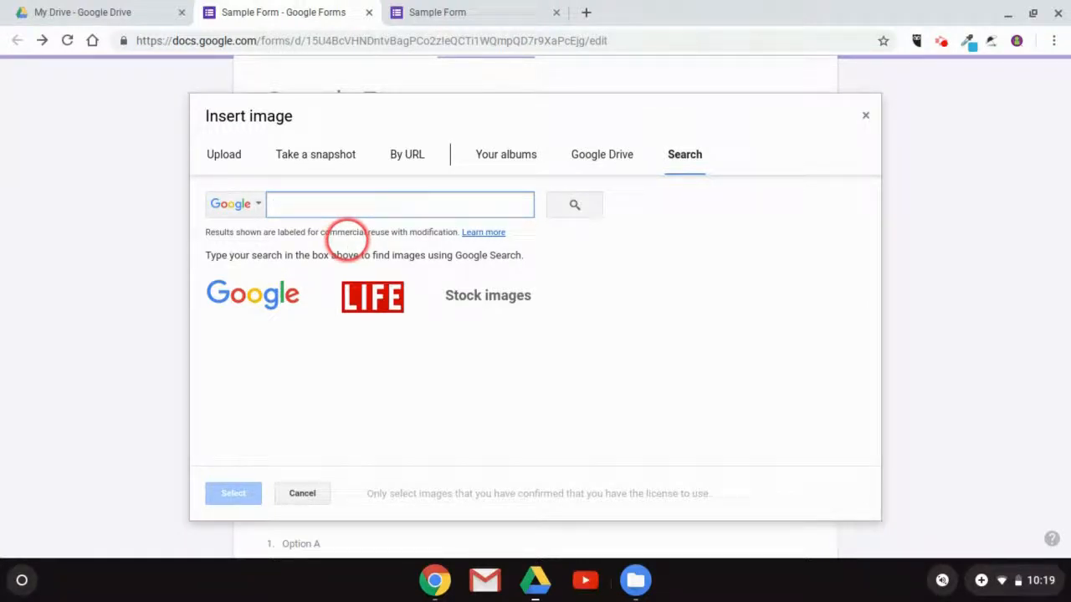
click(302, 493)
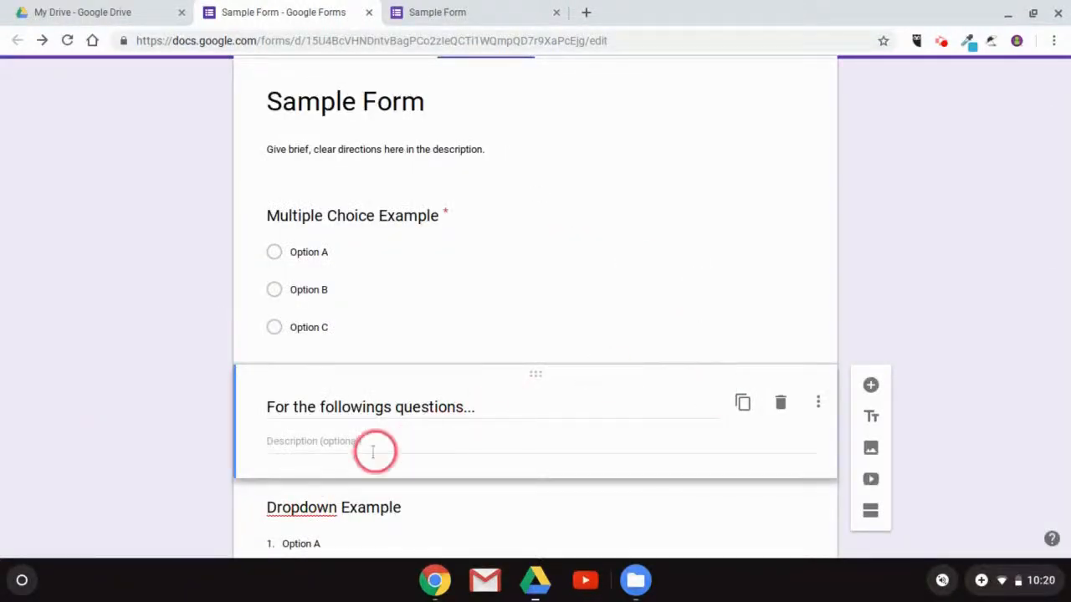
- Examine the options for adding a video to the form and leave without selecting one
scroll(670, 376, down, 1)
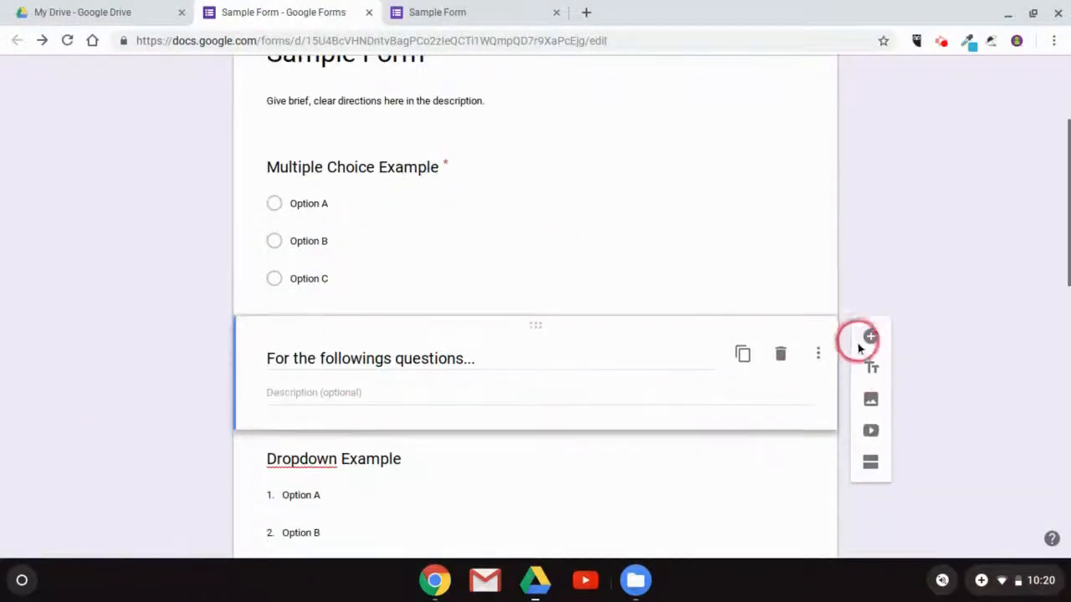
click(871, 432)
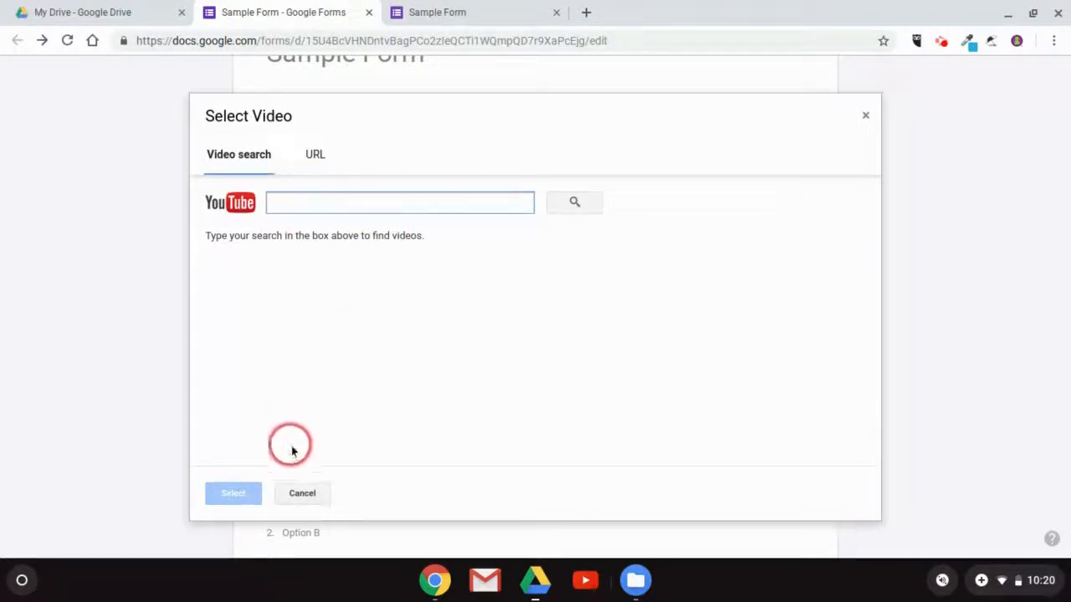
click(302, 493)
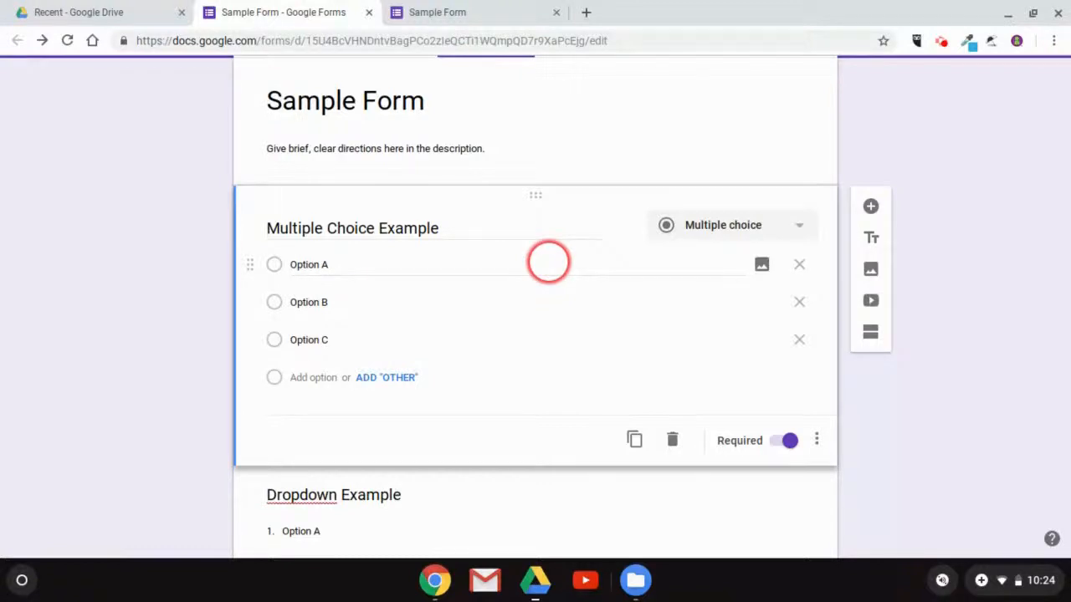
- Examine the question types available for the Multiple Choice Example and compare that question with the dropdown example below it
click(705, 219)
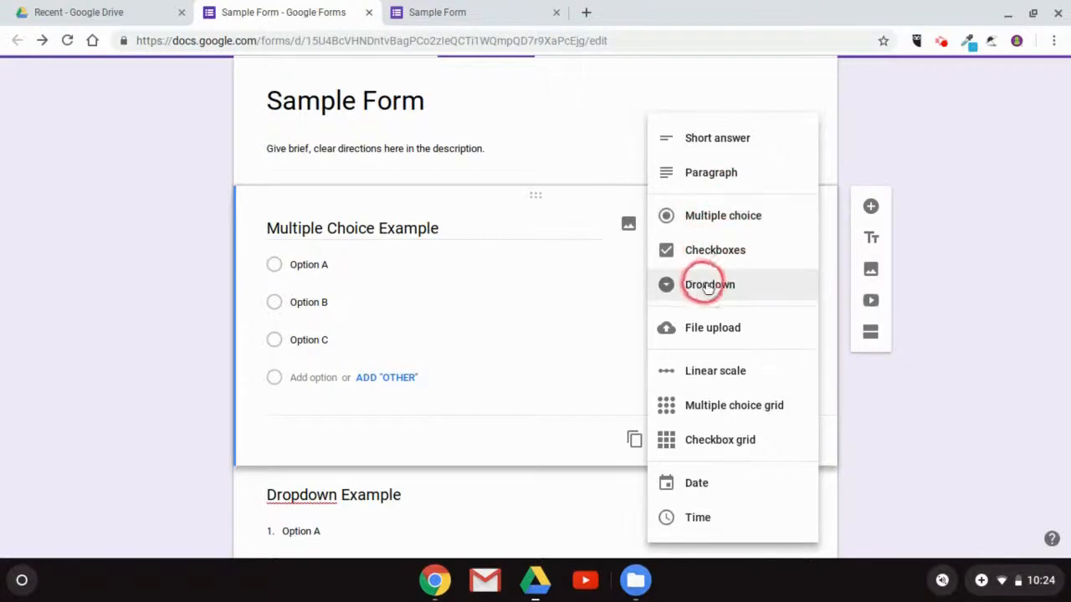
click(174, 238)
scroll(438, 242, down, 3)
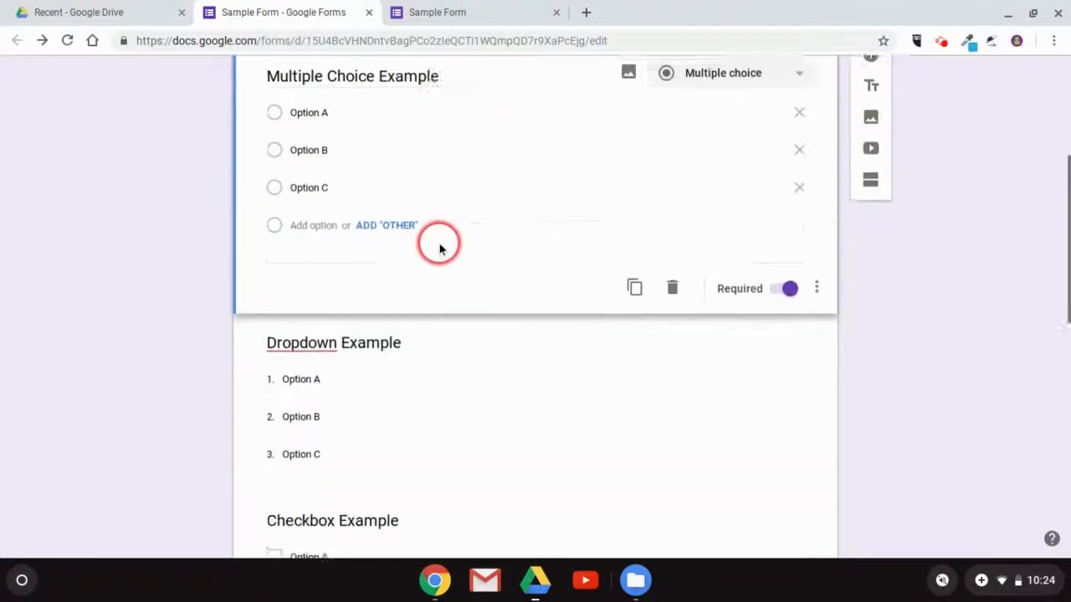
scroll(437, 242, up, 3)
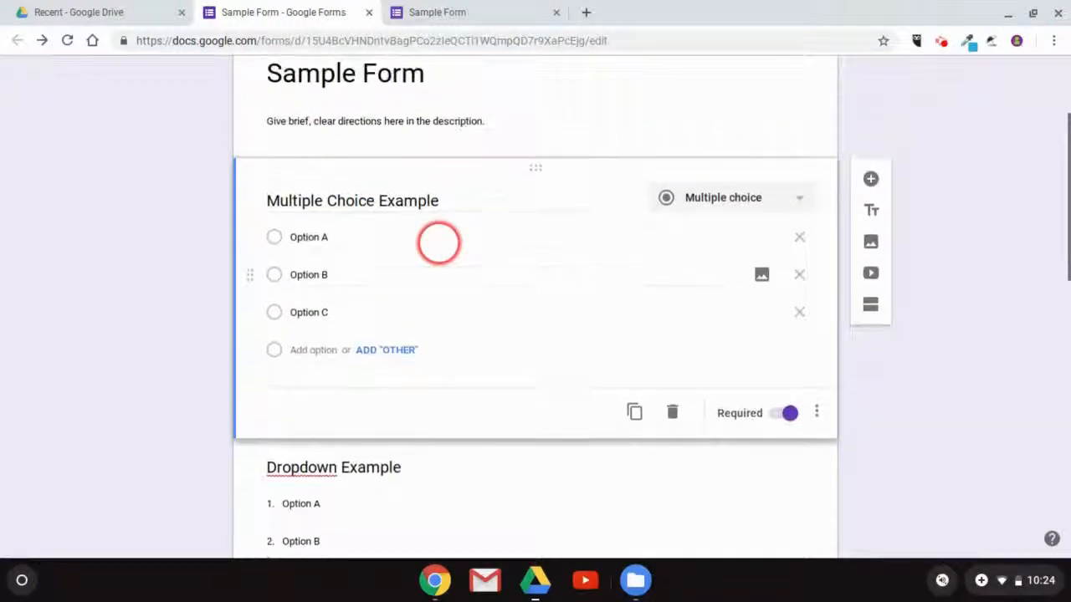
scroll(397, 197, down, 1)
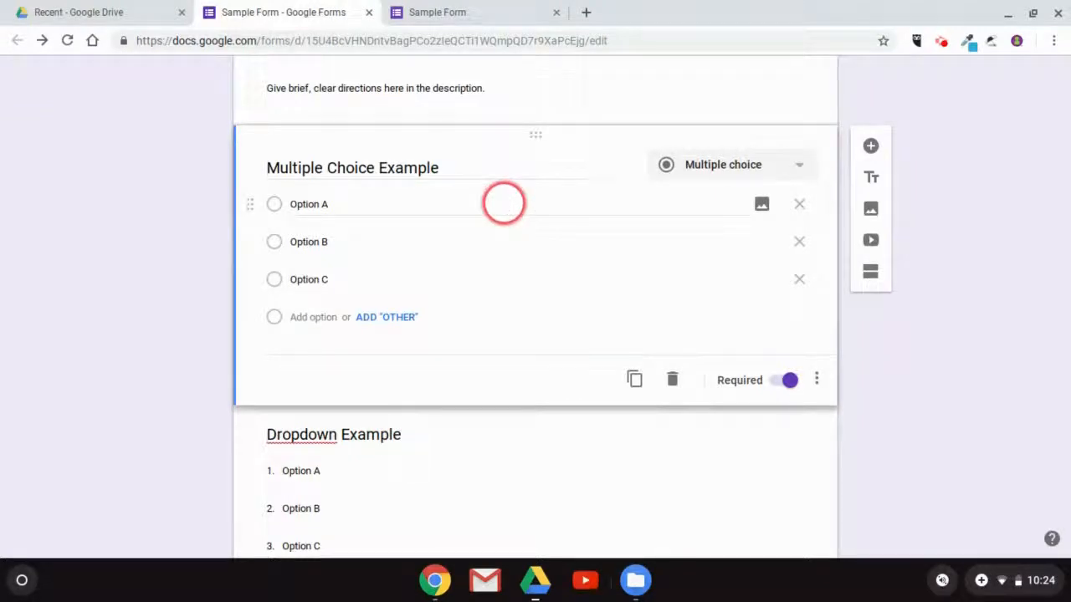
scroll(504, 204, down, 1)
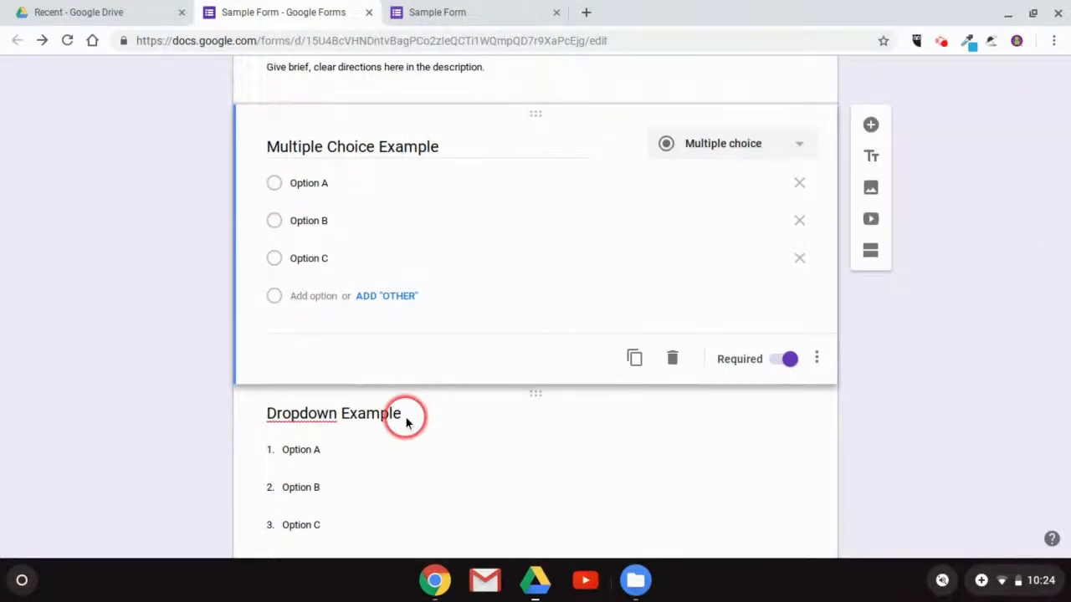
scroll(405, 419, down, 1)
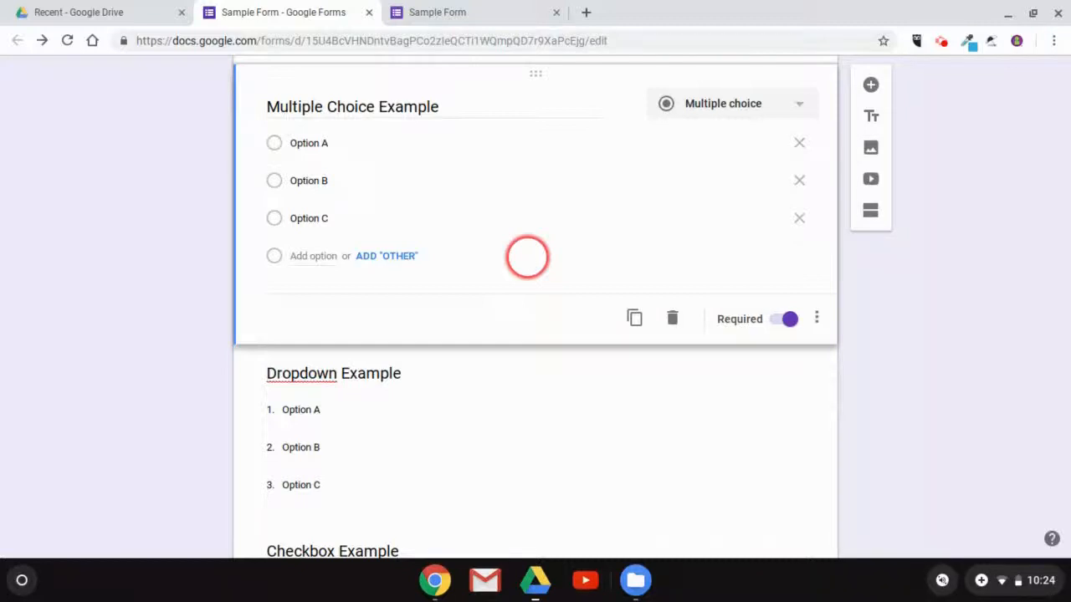
scroll(388, 318, down, 2)
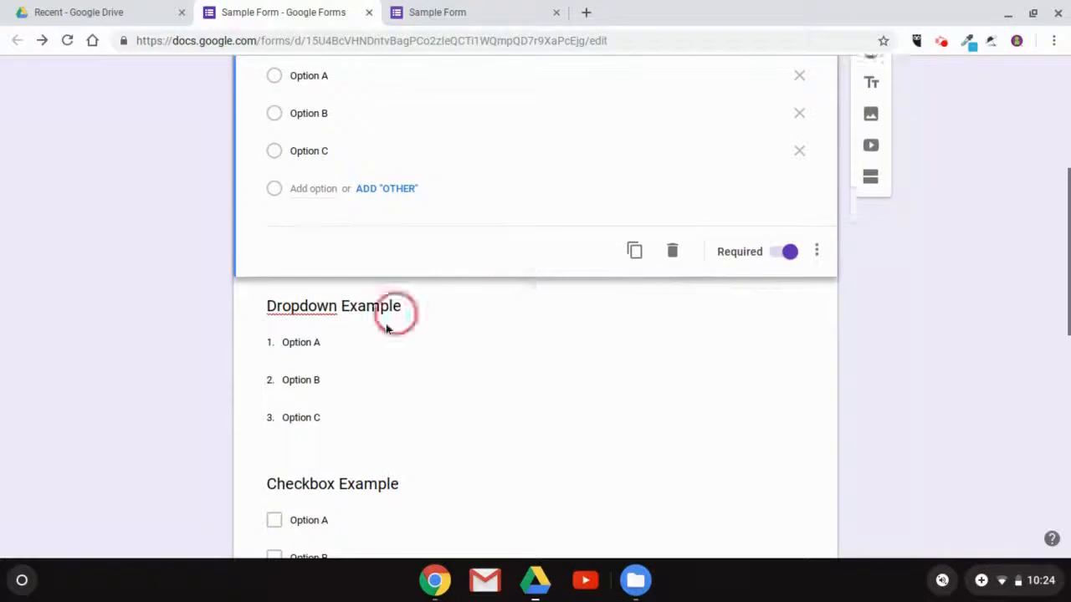
- Add Option D and Option E to the answer choices of the Dropdown Example question
click(293, 422)
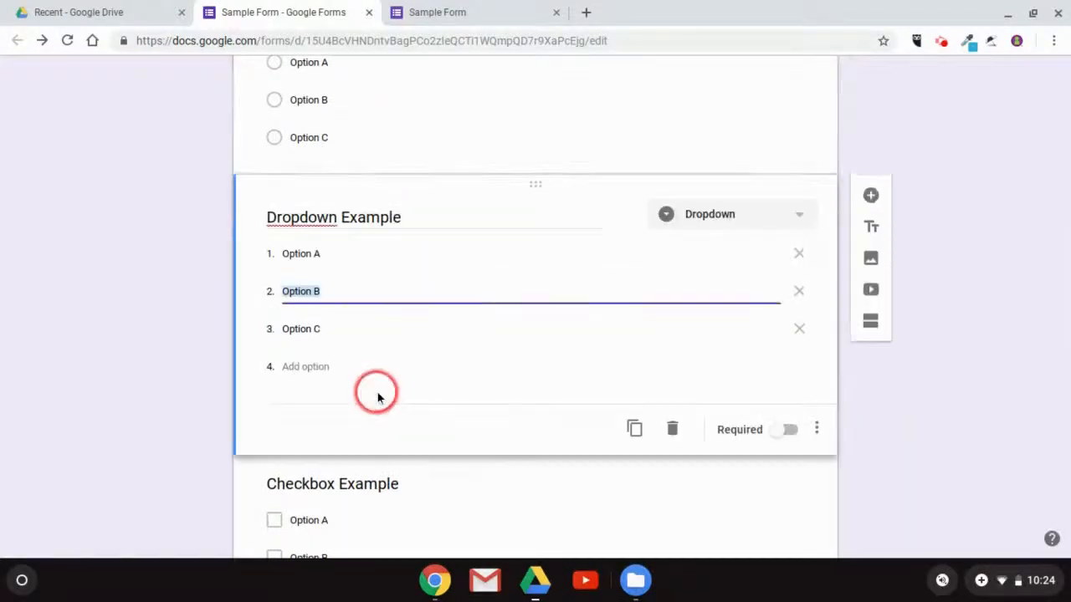
click(307, 366)
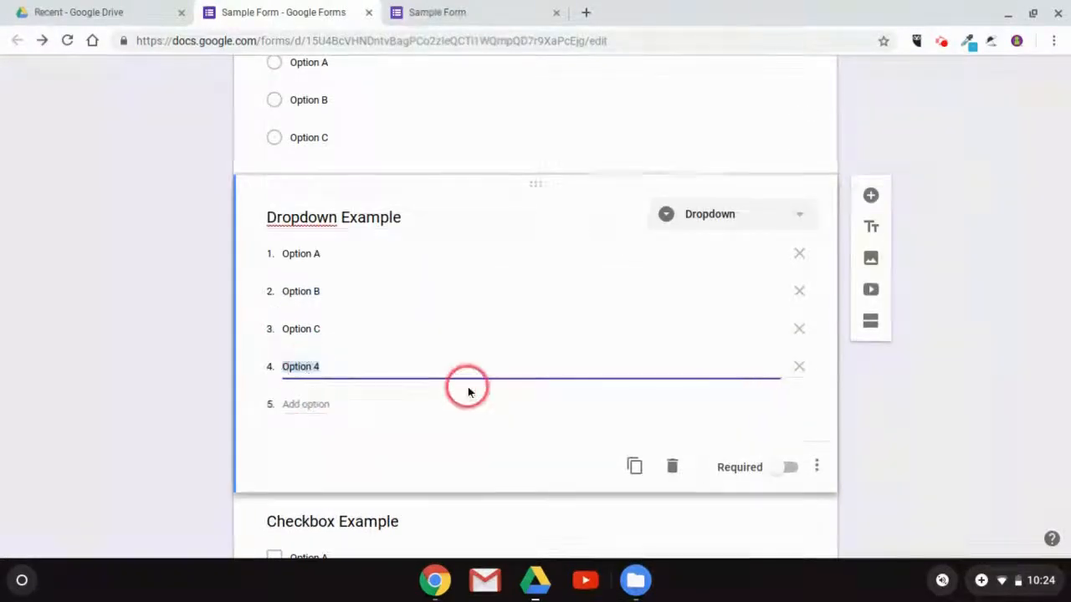
text(Op)
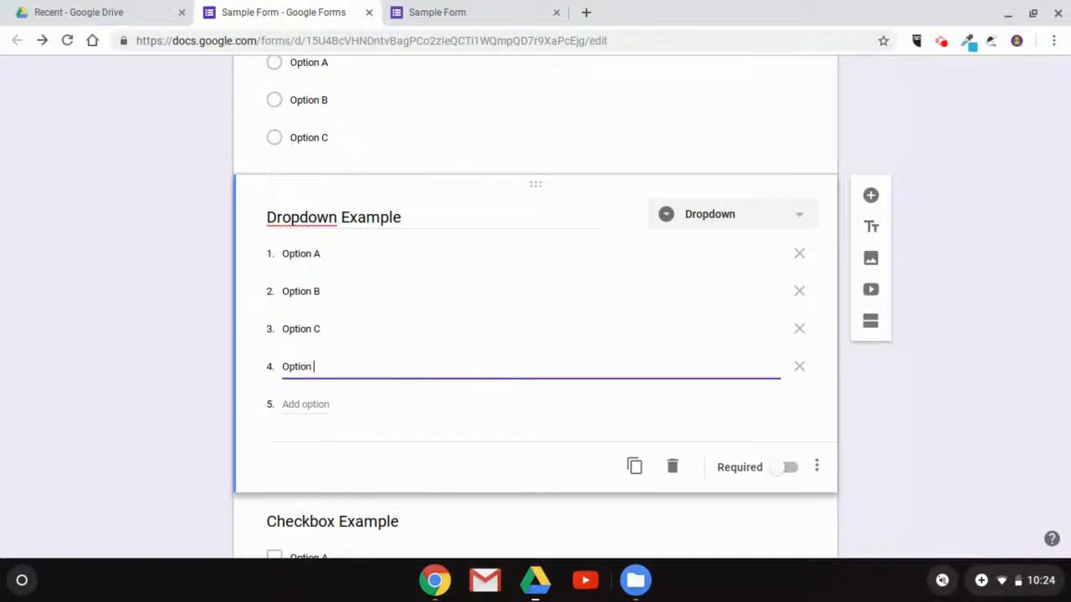
click(303, 410)
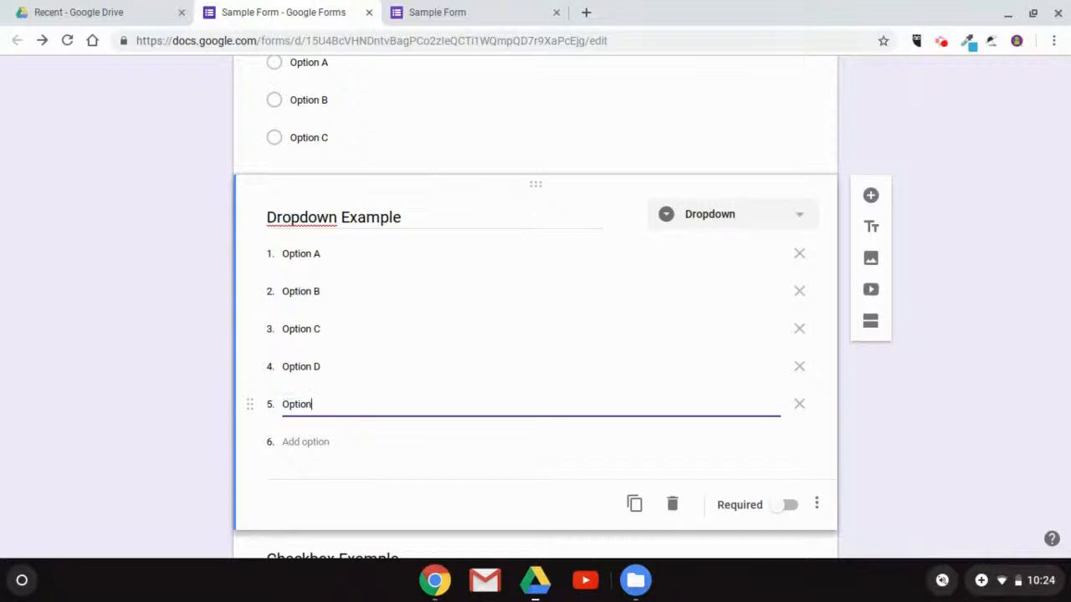
text(Option E)
click(124, 318)
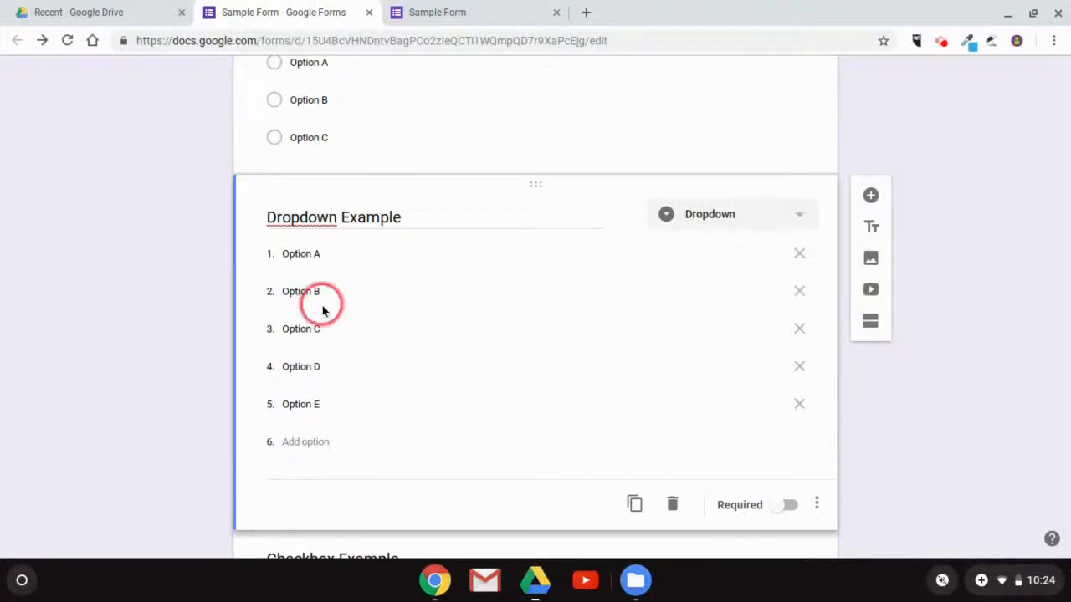
- Preview the form and examine the Dropdown Example's list of choices without selecting one
scroll(477, 303, up, 1)
scroll(477, 304, up, 3)
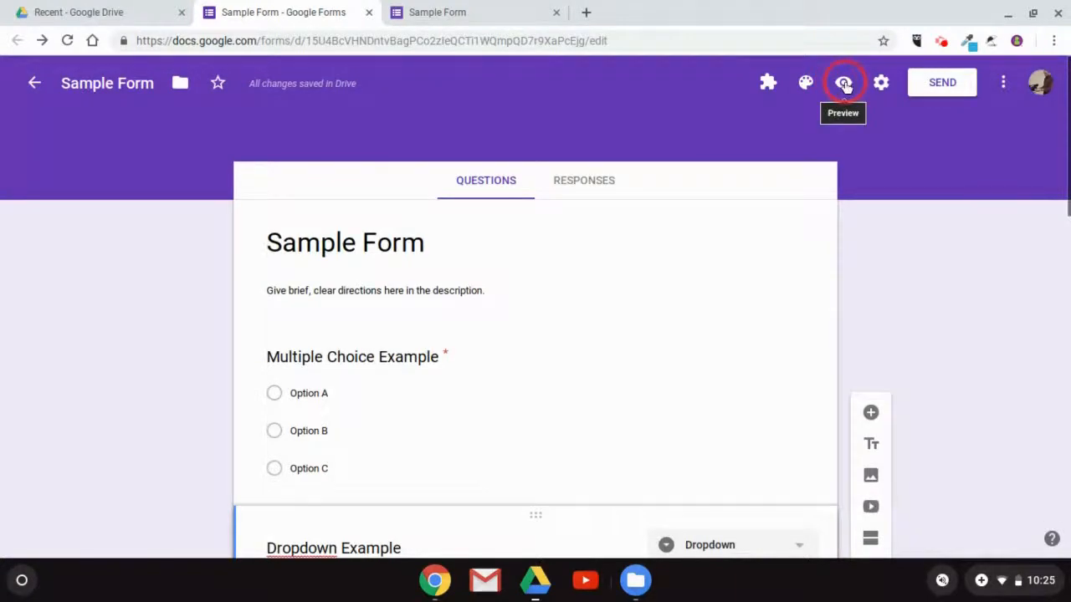
click(845, 85)
scroll(493, 138, down, 2)
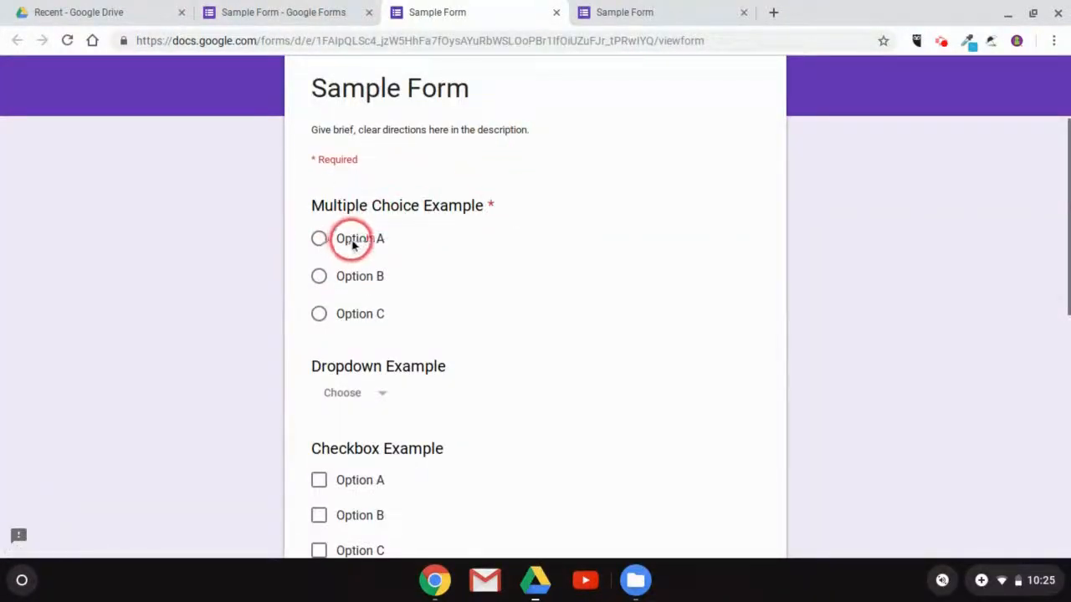
scroll(400, 314, down, 1)
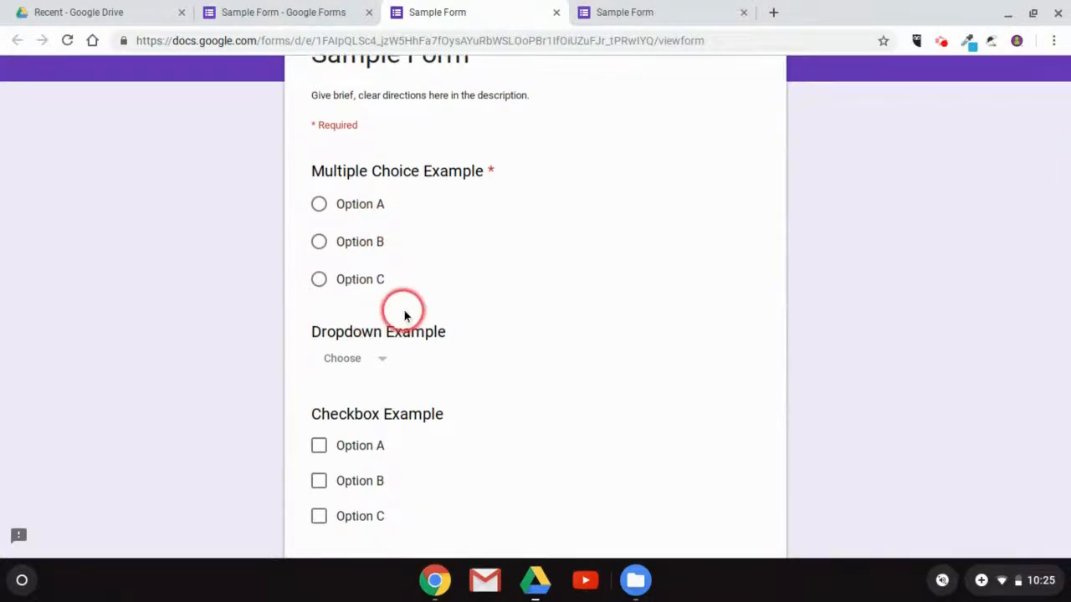
click(382, 361)
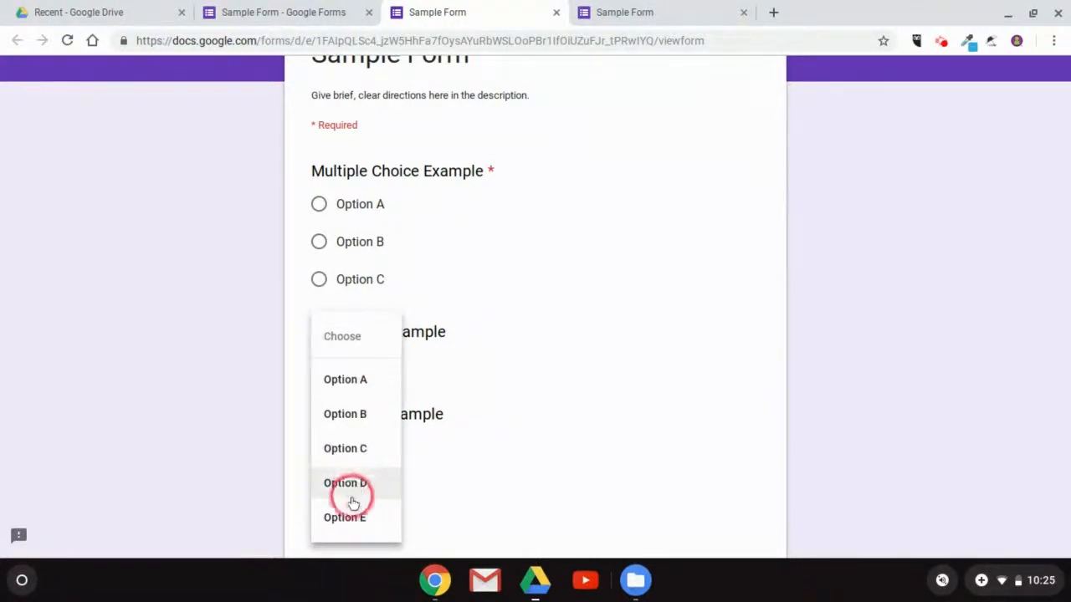
click(450, 256)
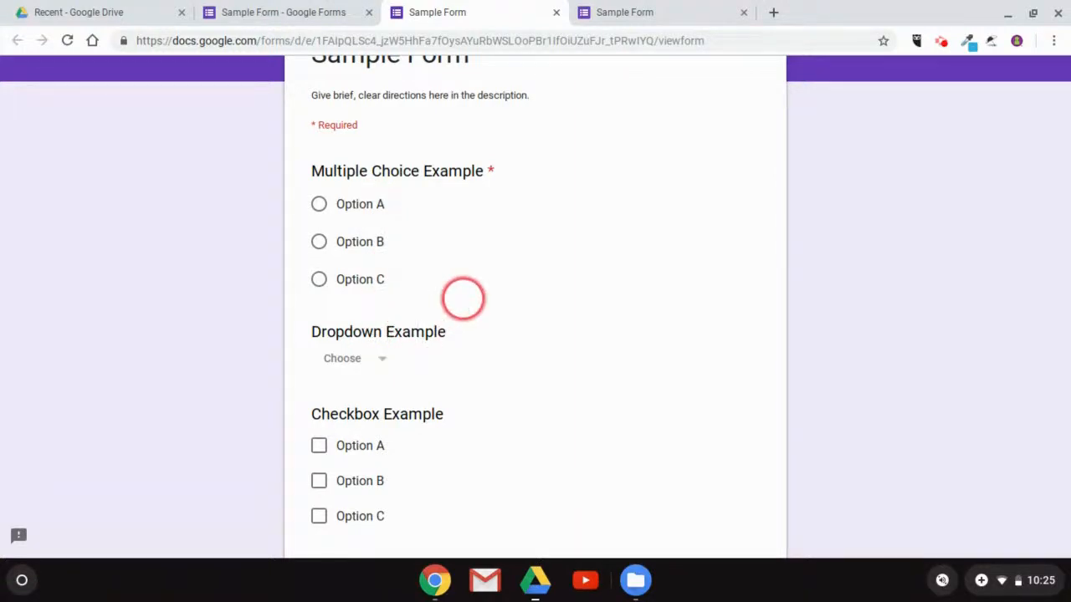
- Return to the form editor and compare the Checkbox Example with the Dropdown Example above it
click(287, 7)
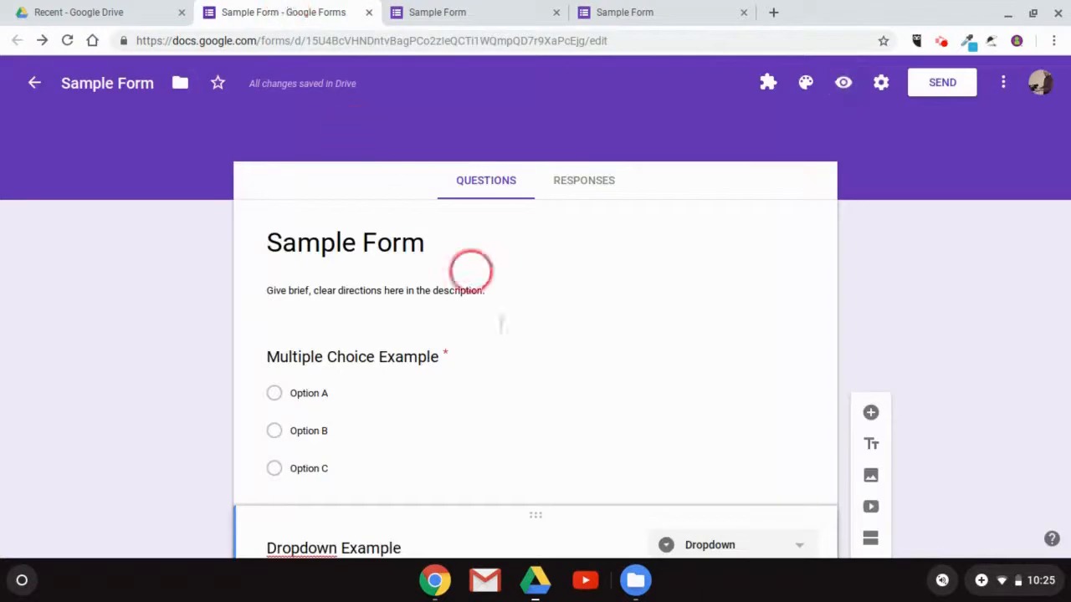
scroll(513, 356, down, 5)
scroll(514, 356, down, 4)
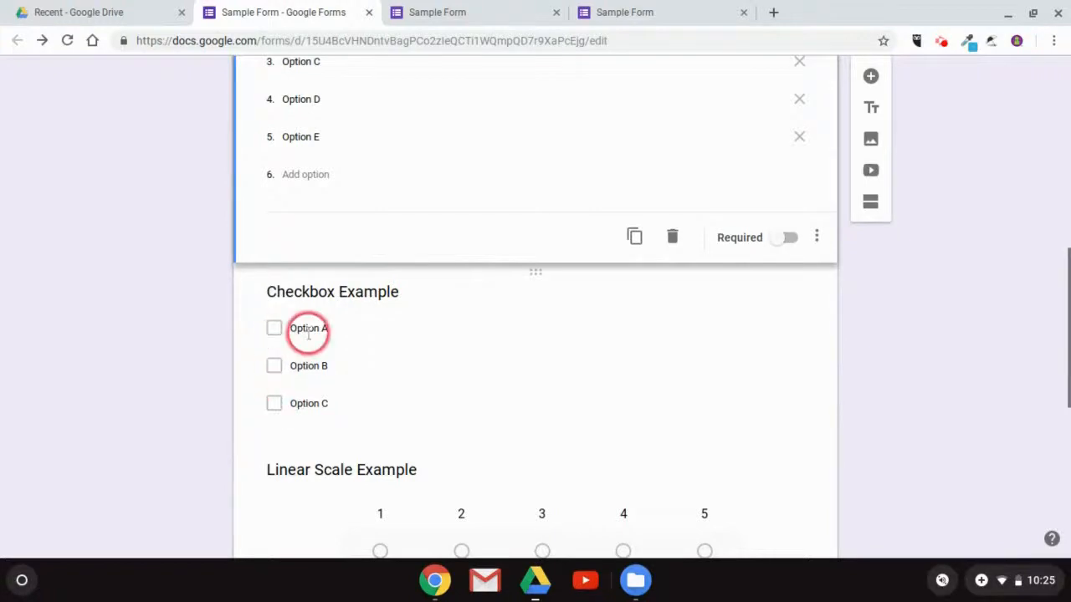
scroll(325, 346, up, 2)
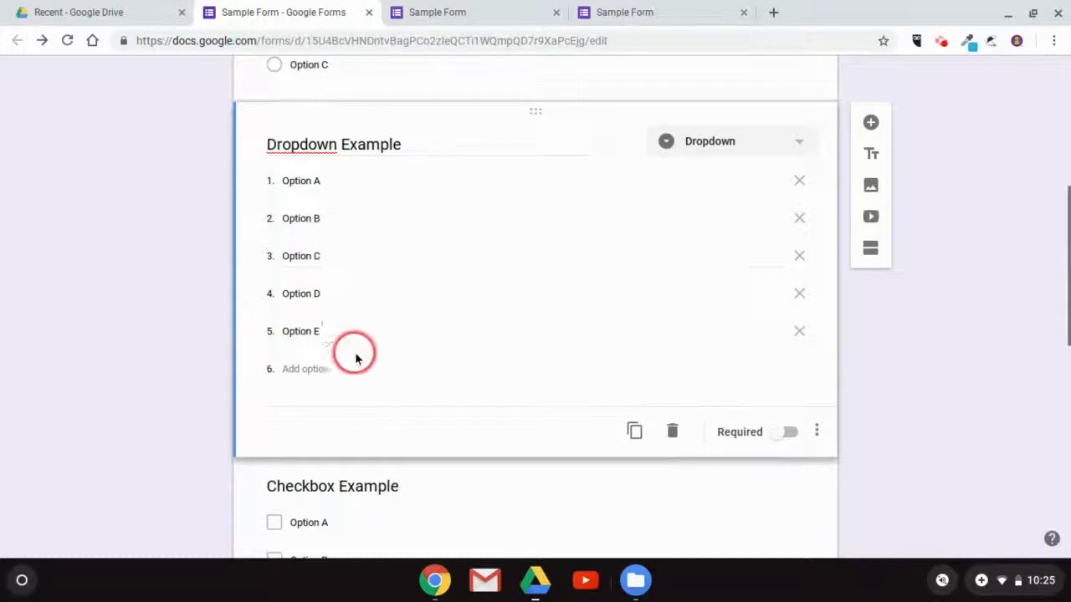
scroll(353, 368, down, 2)
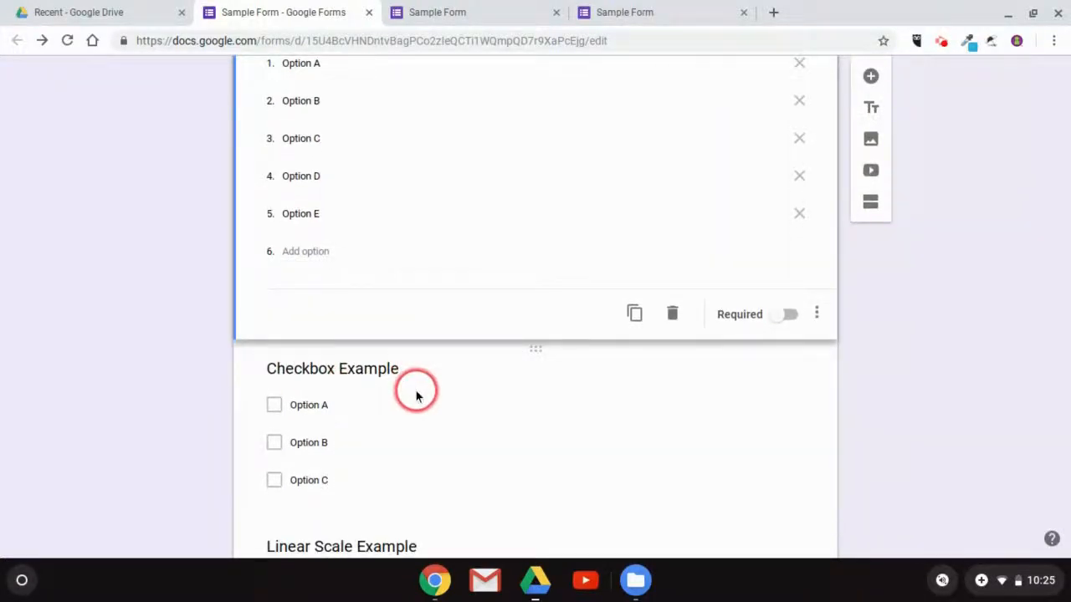
scroll(416, 391, down, 1)
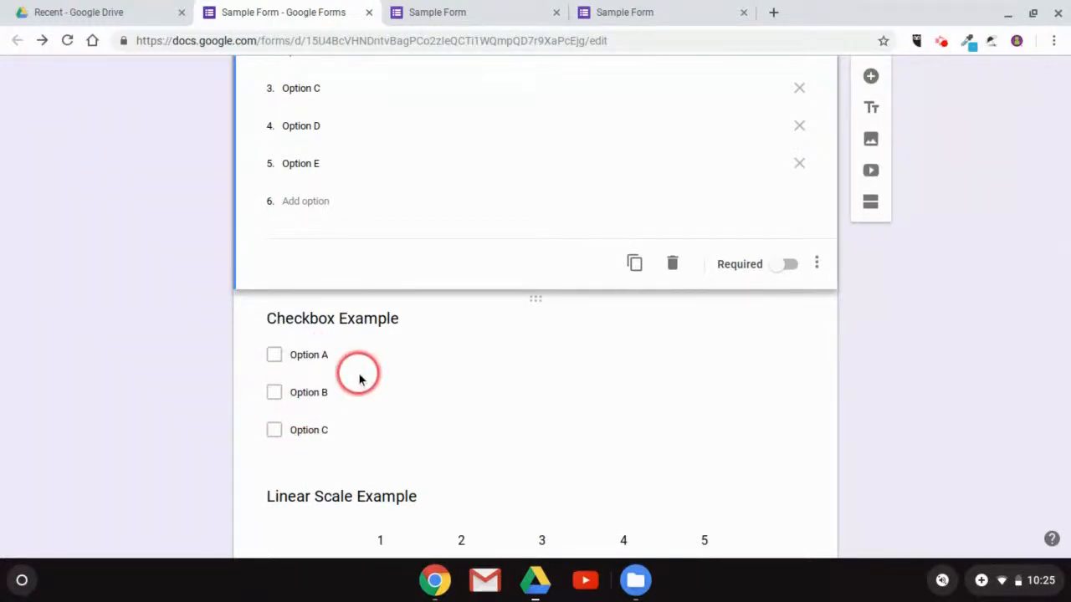
- In the form preview, answer the Multiple Choice Example with Option C and select Option A and Option C in the Checkbox Example
click(438, 11)
scroll(556, 297, down, 1)
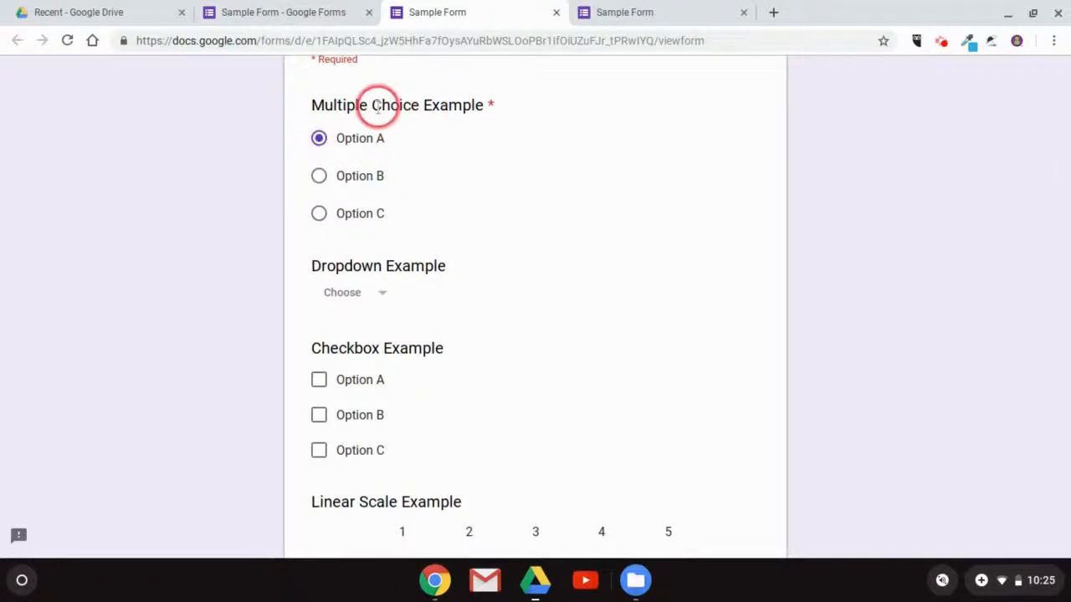
click(321, 215)
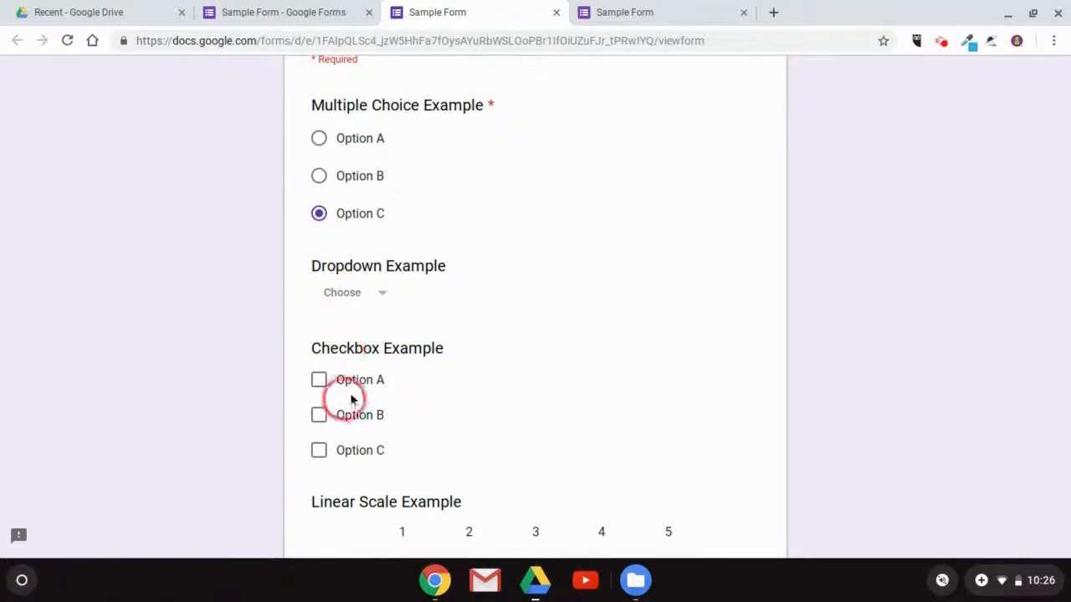
click(319, 381)
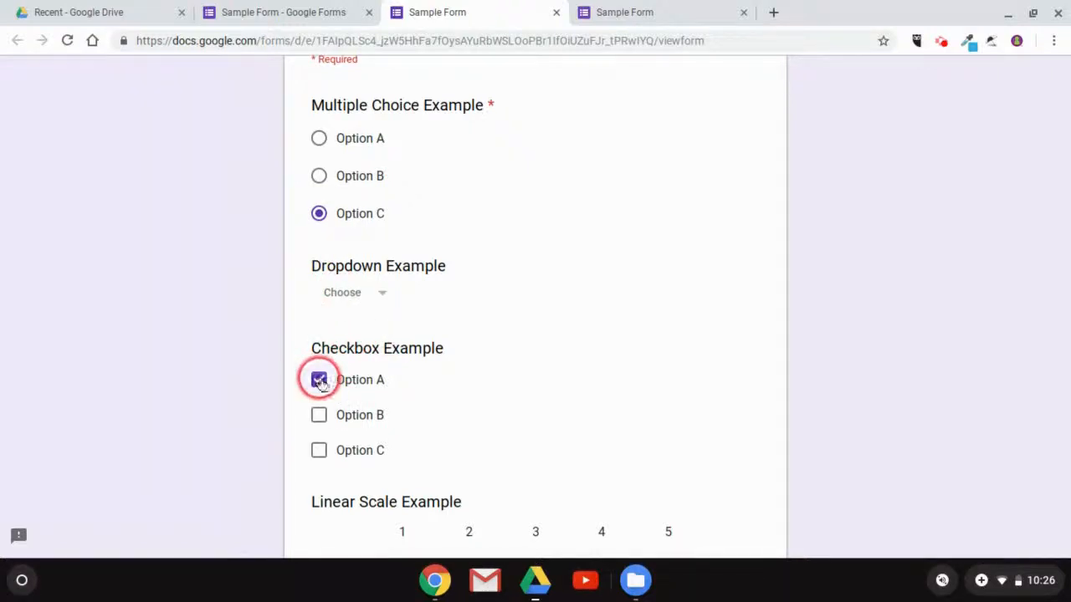
click(319, 451)
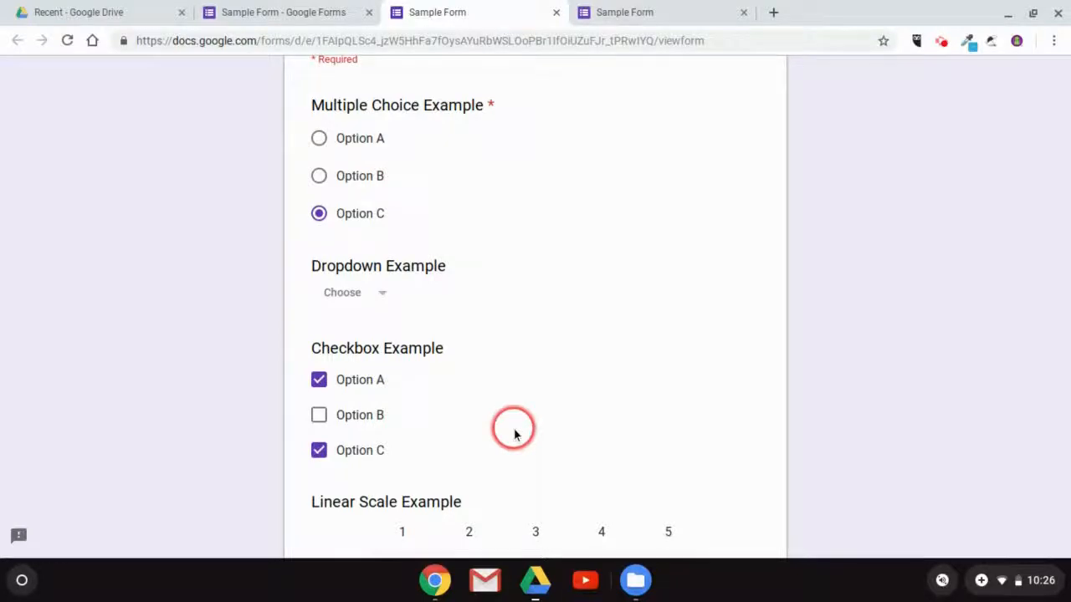
- Back in the form editor, add response validation to the Checkbox Example requiring respondents to select at least 2 options
click(306, 10)
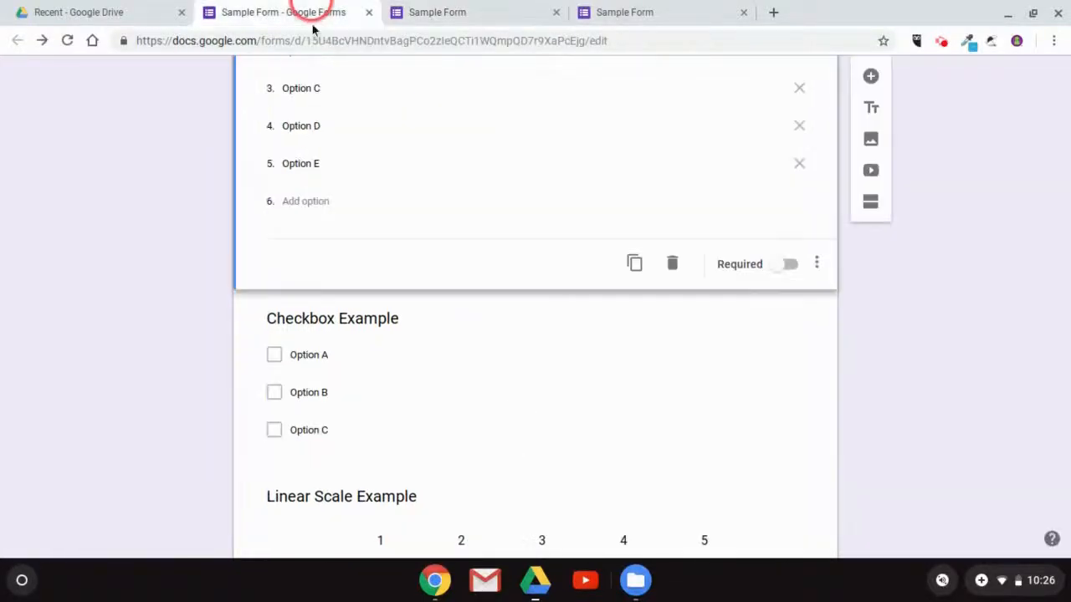
scroll(456, 352, down, 1)
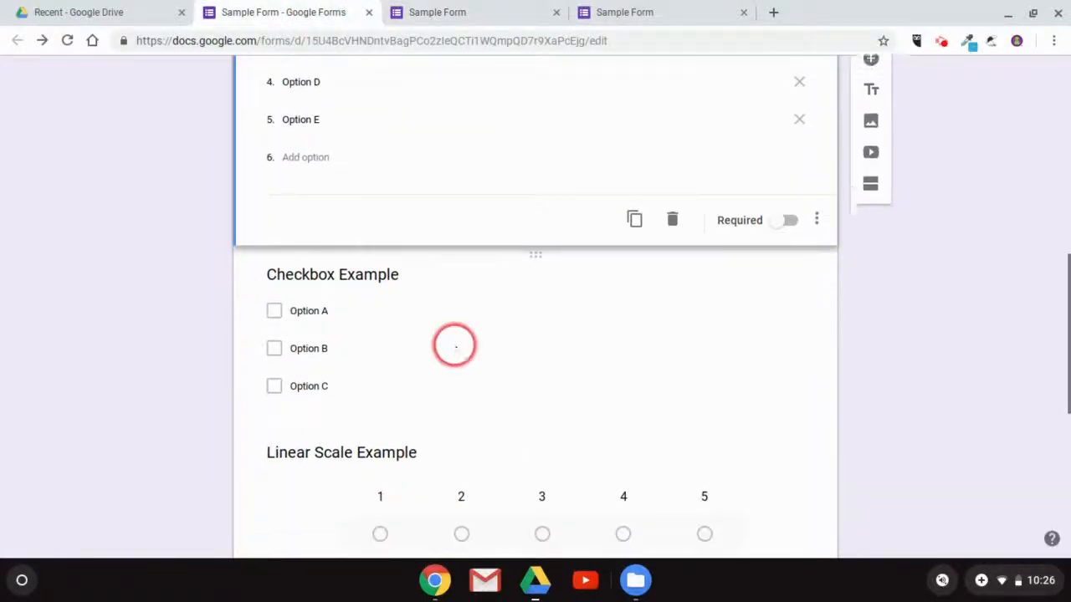
click(362, 374)
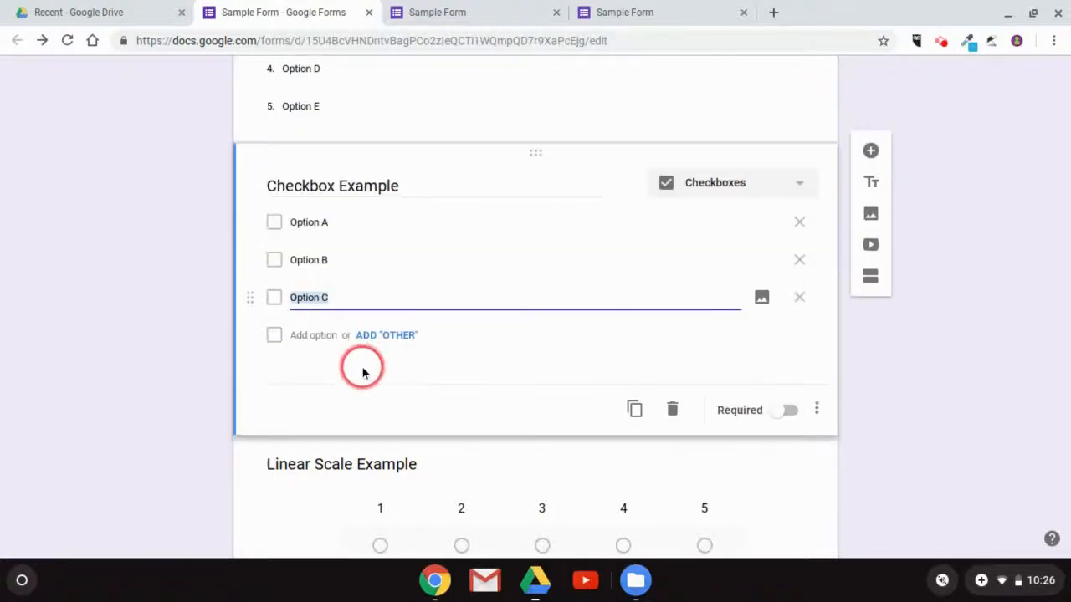
click(817, 410)
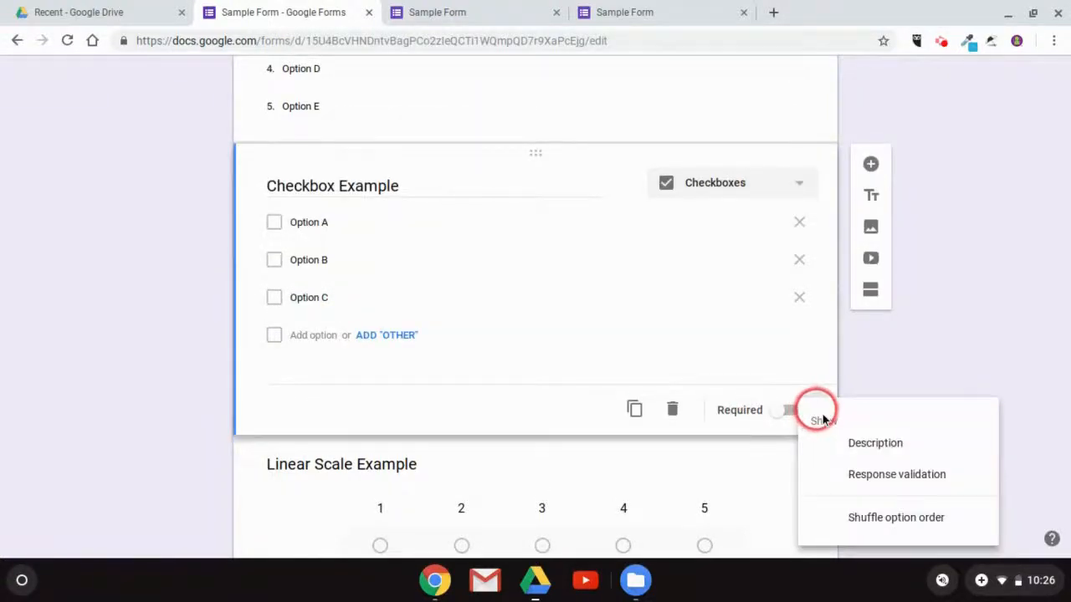
click(917, 476)
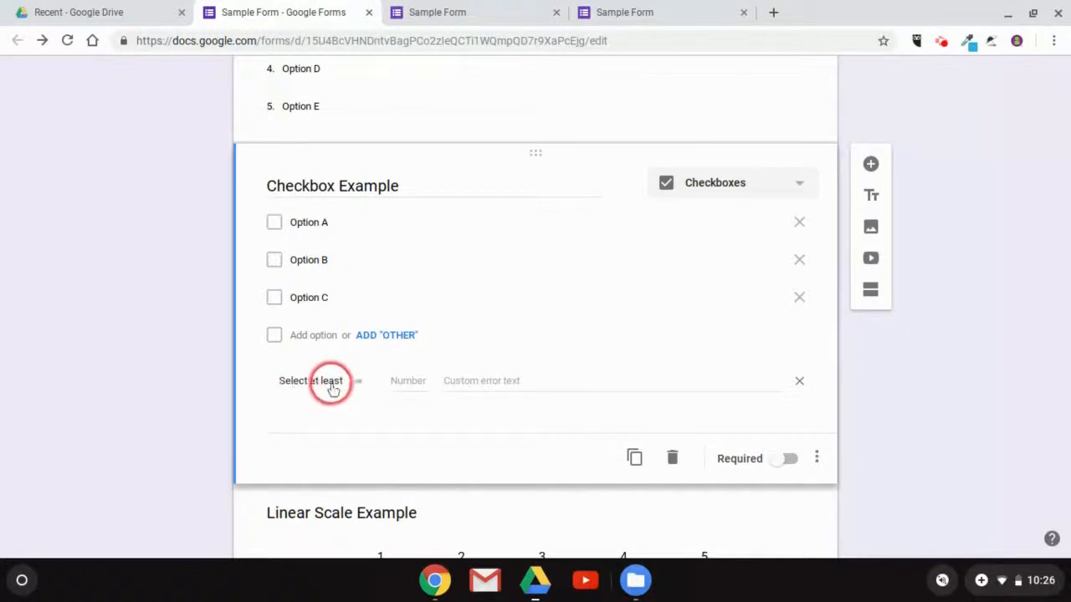
text(2)
click(512, 378)
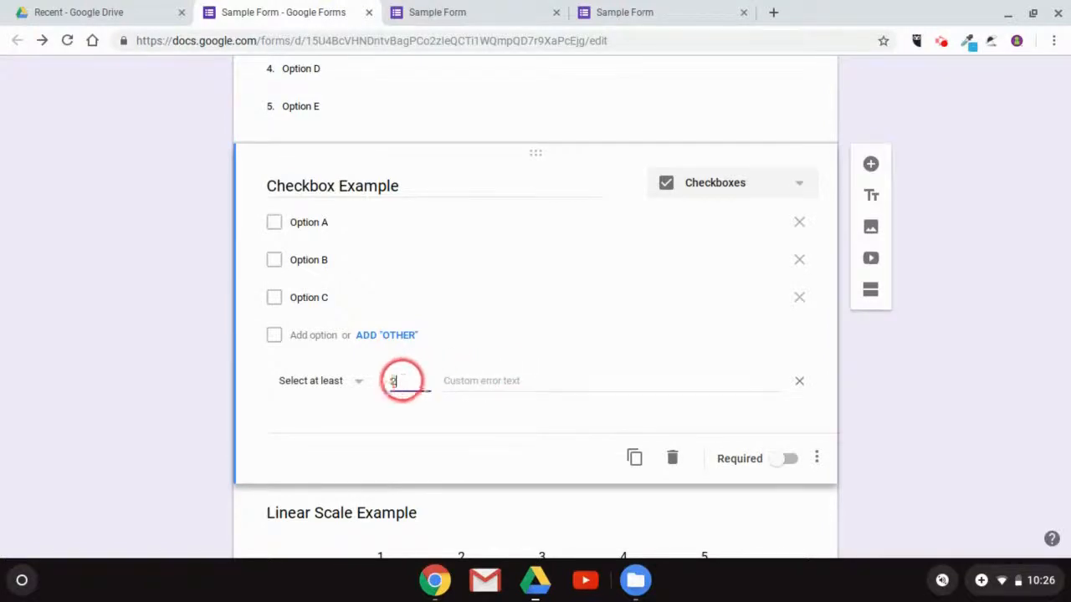
- Change the Checkbox Example's validation rule to Select at most, leaving the custom error text empty
click(350, 385)
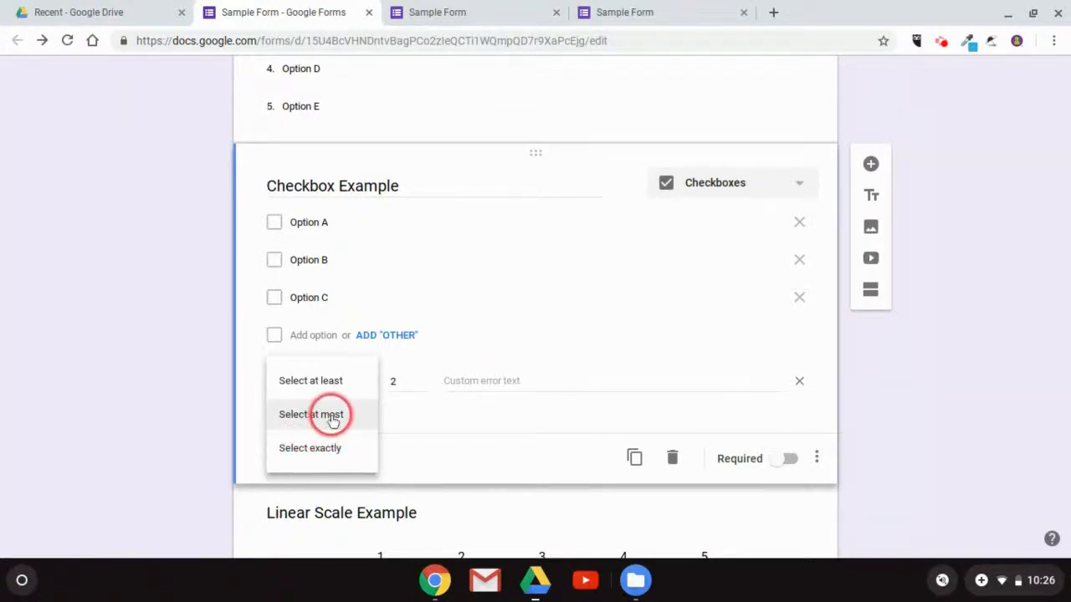
click(332, 421)
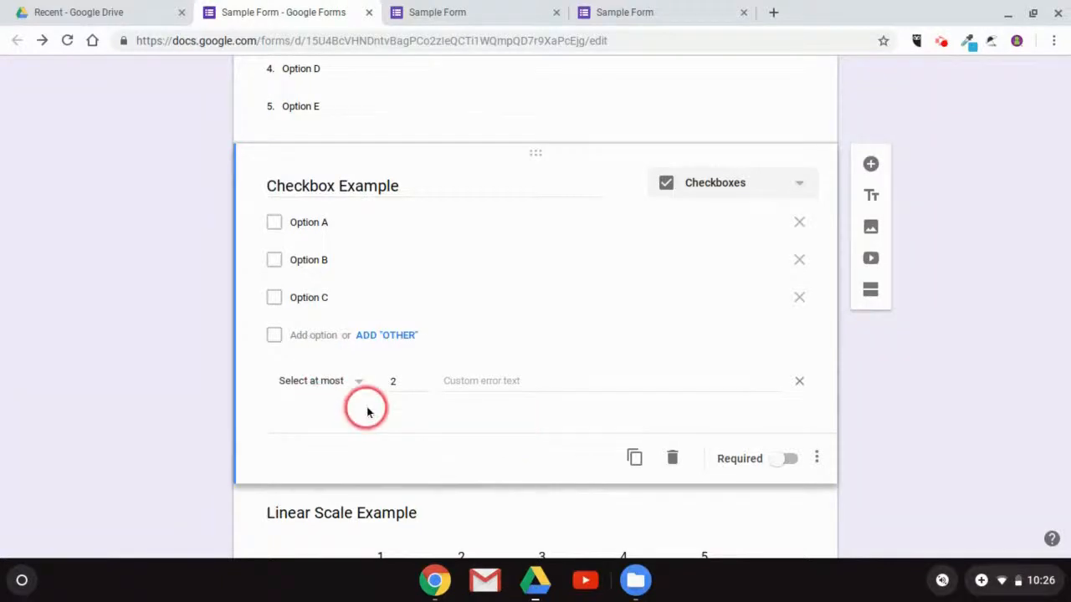
click(468, 381)
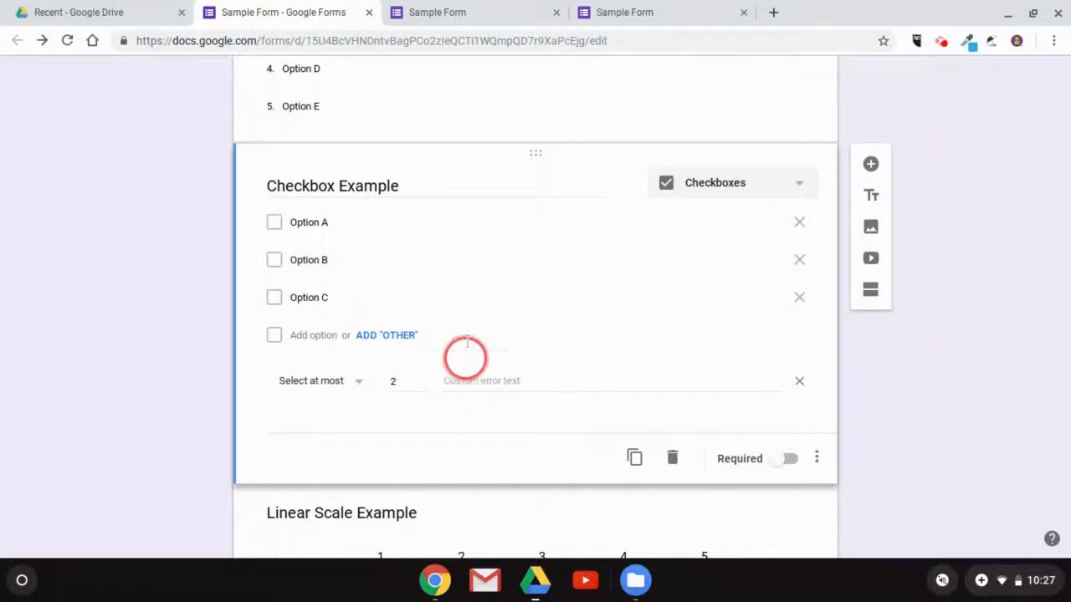
click(330, 223)
click(335, 262)
click(391, 295)
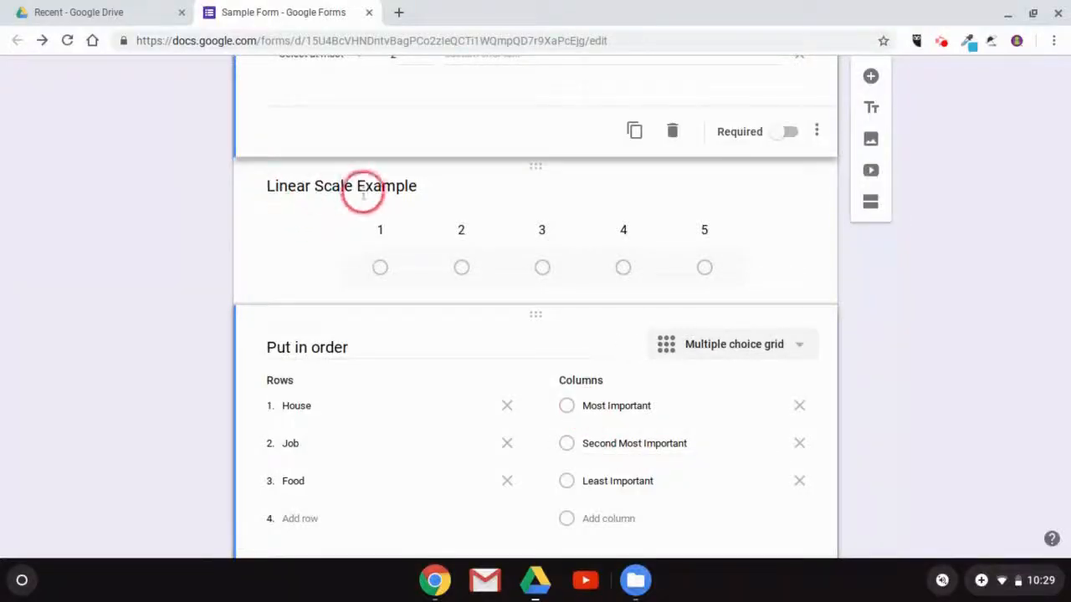
- Open the Linear Scale Example for editing and examine its question type choices without changing the type
click(303, 241)
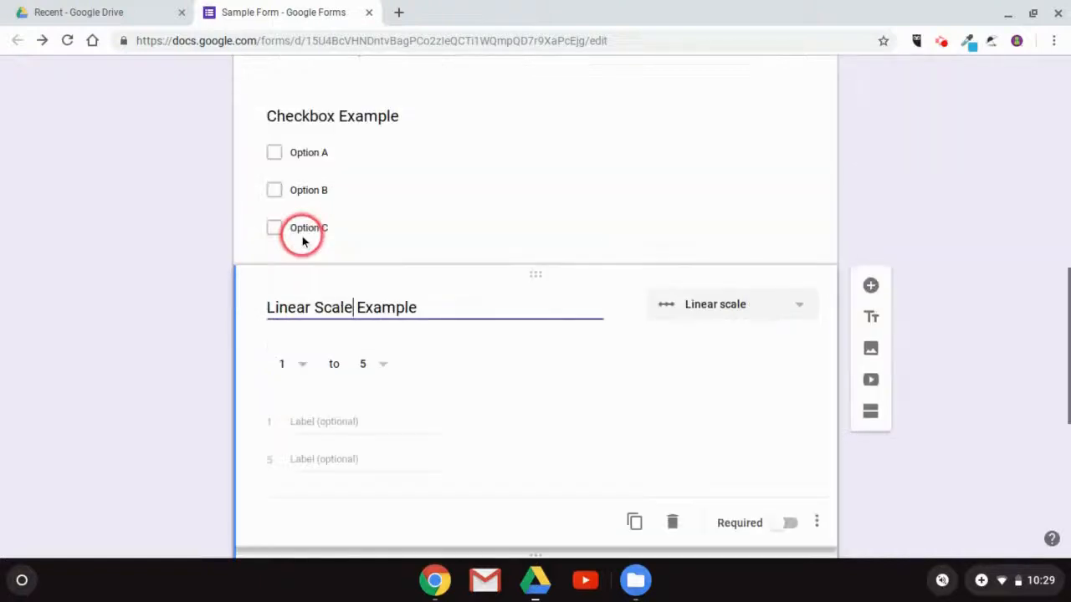
click(753, 302)
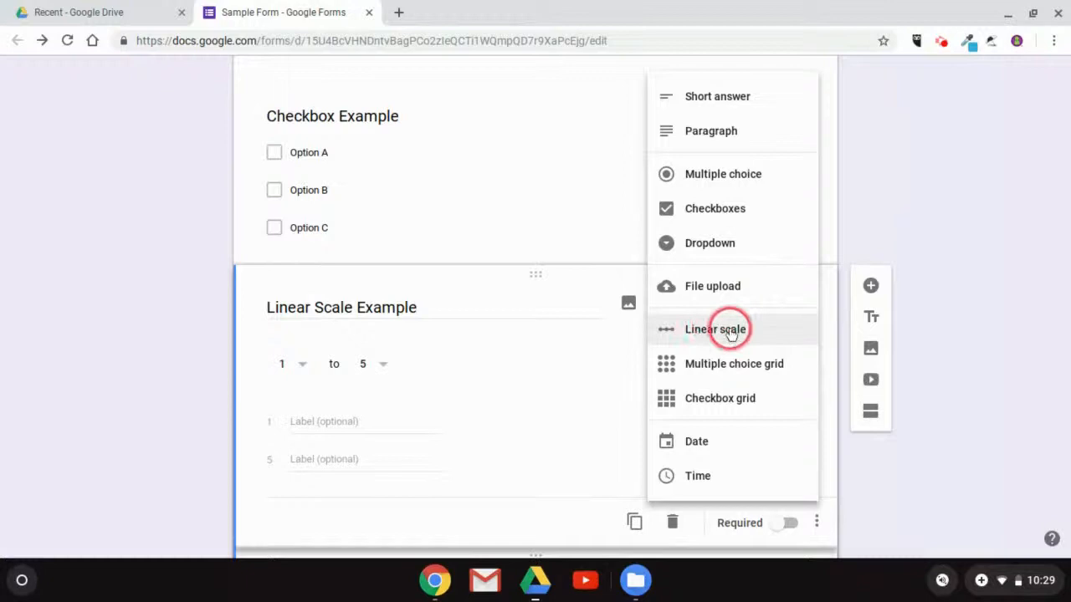
click(574, 344)
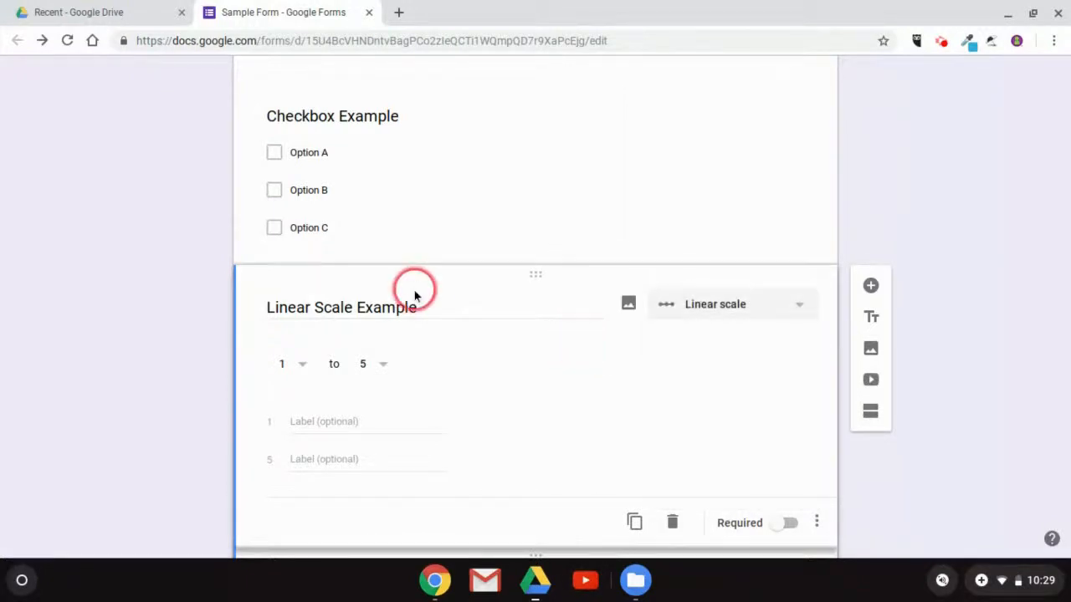
- Retitle the Linear Scale Example question as "How much do you agree?" and check the choices for the scale's starting value
drag(427, 309, 268, 306)
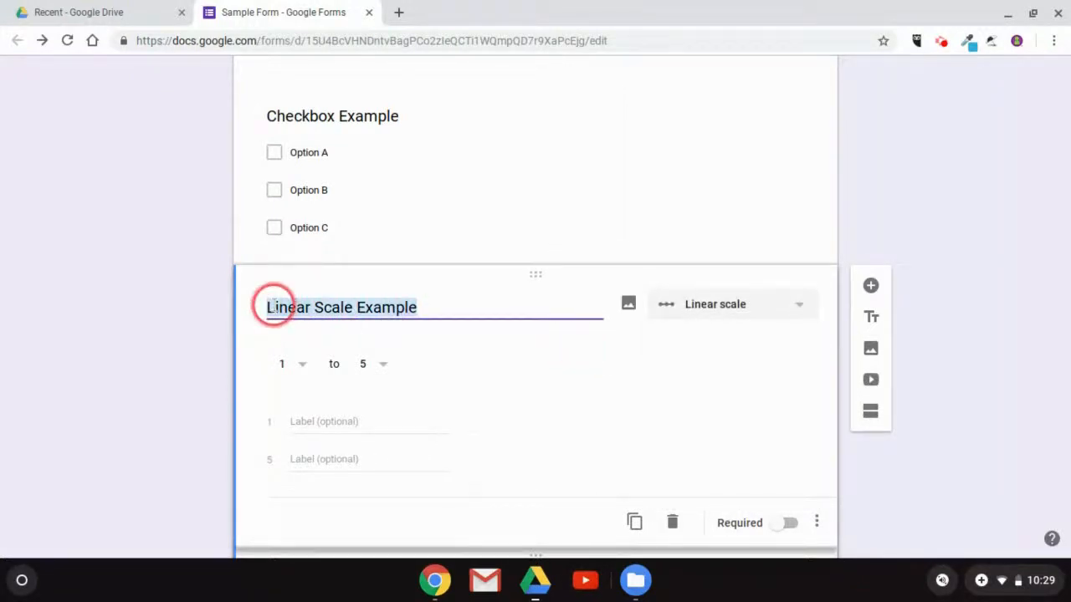
text(How much do you agree?)
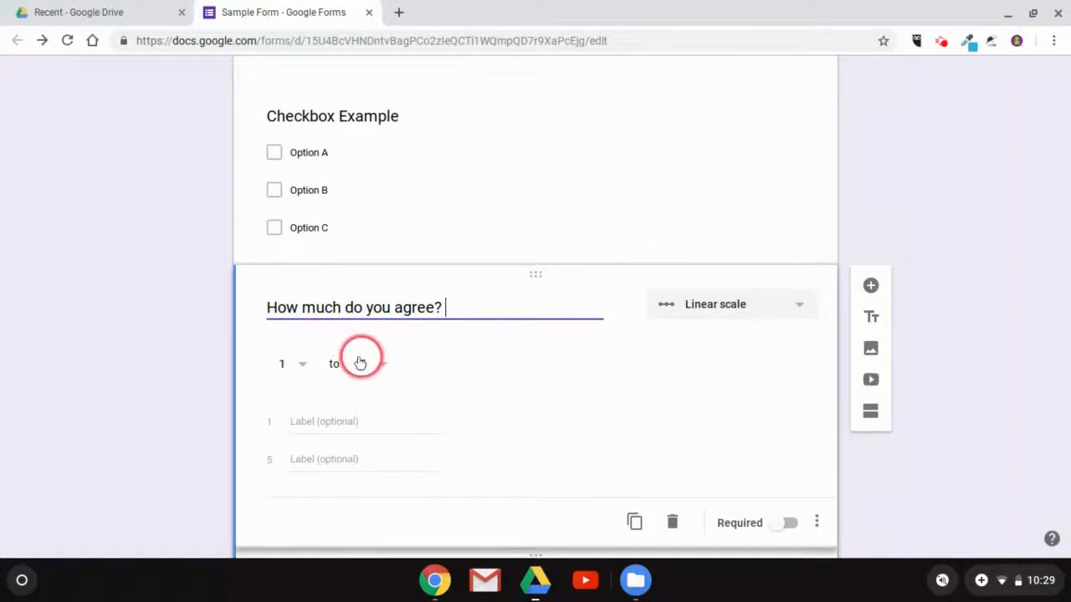
click(302, 368)
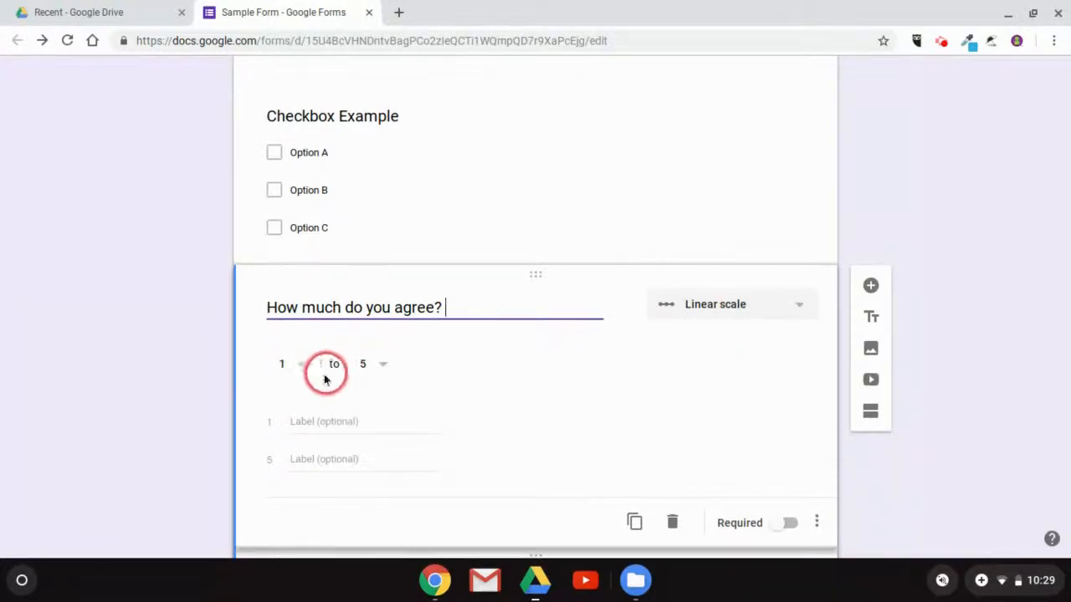
- Keep the scale running to 5, label value 1 "I strongly disagree" and label value 5 "I strongly agree"
click(382, 374)
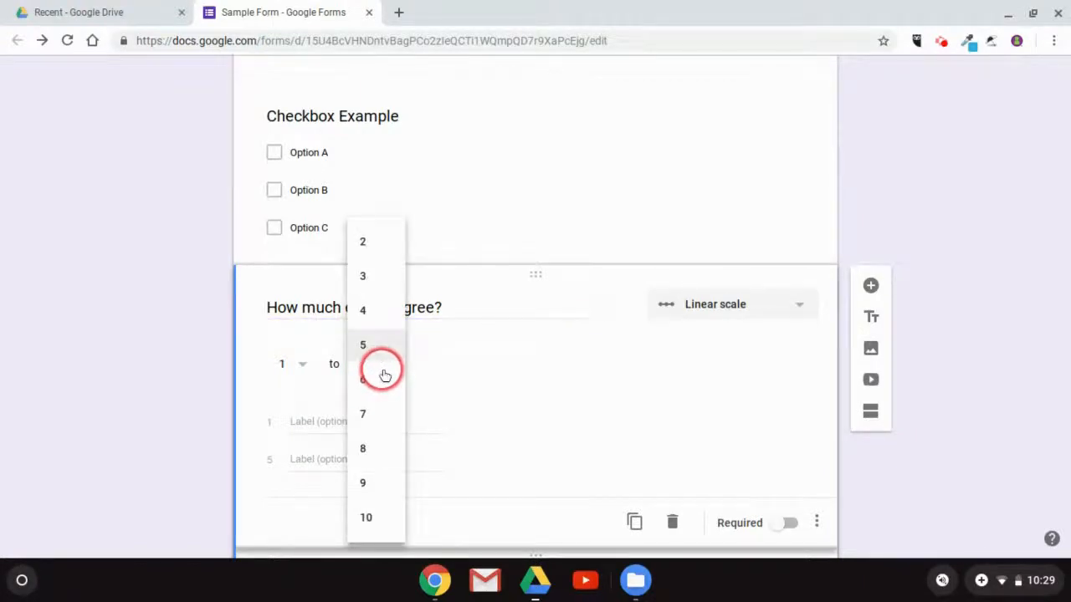
click(371, 368)
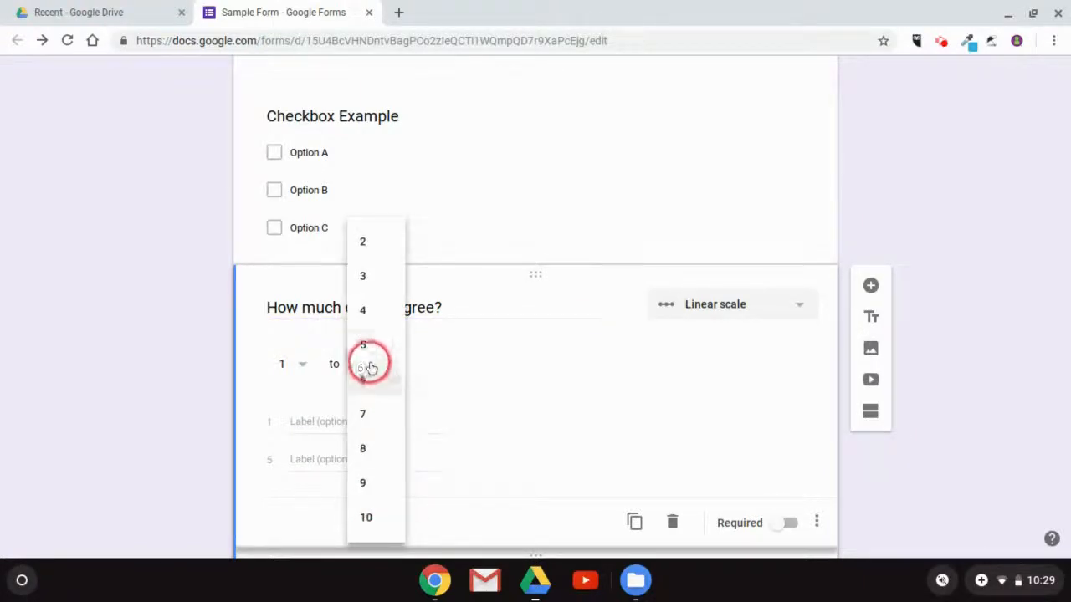
click(490, 360)
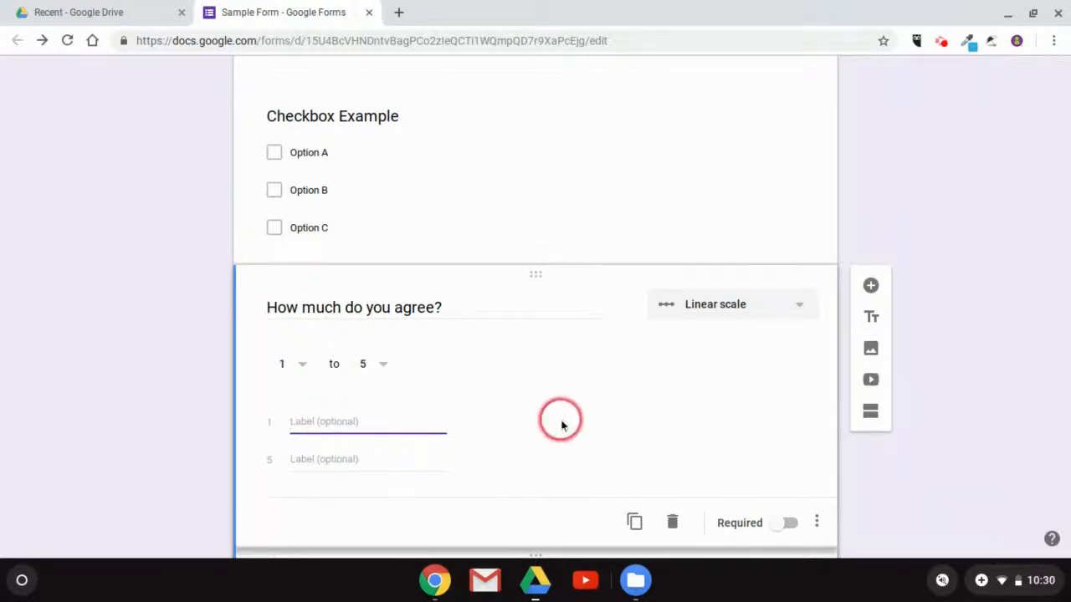
text(I strongly dis)
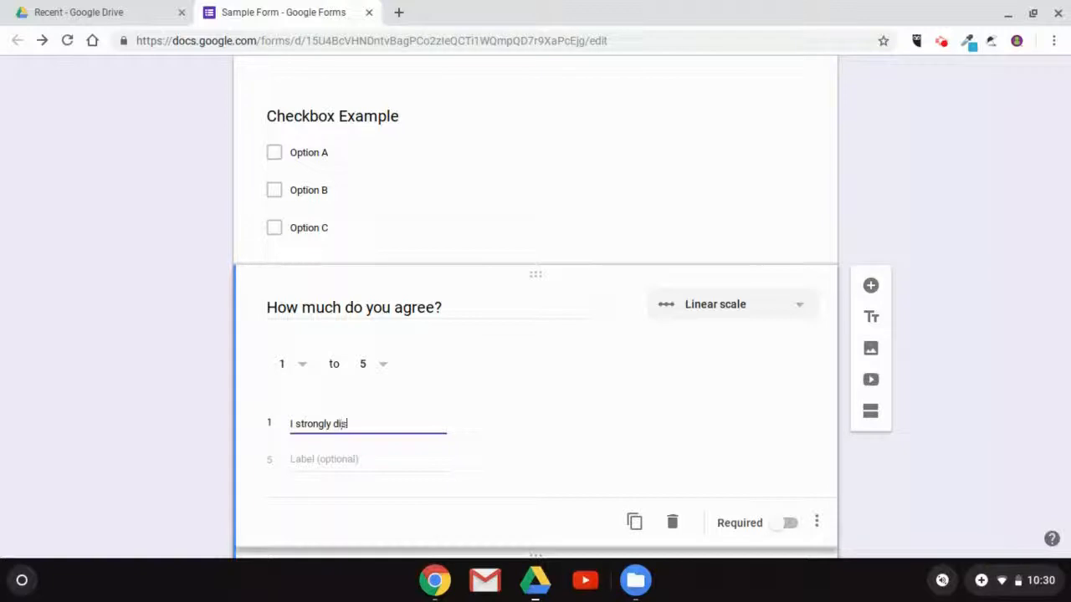
text(agree)
click(303, 460)
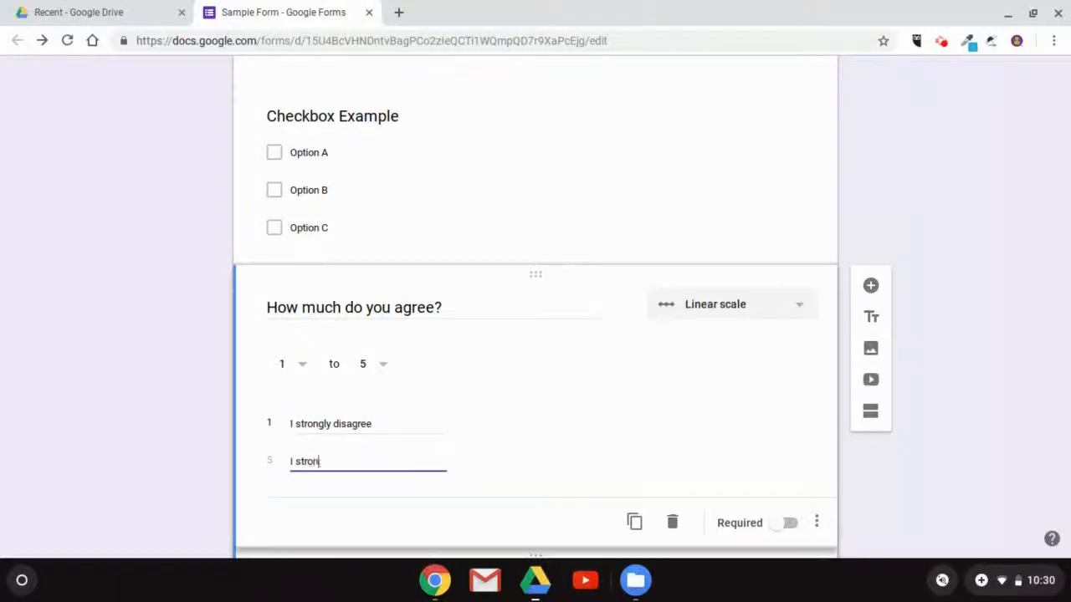
click(134, 383)
scroll(904, 385, up, 5)
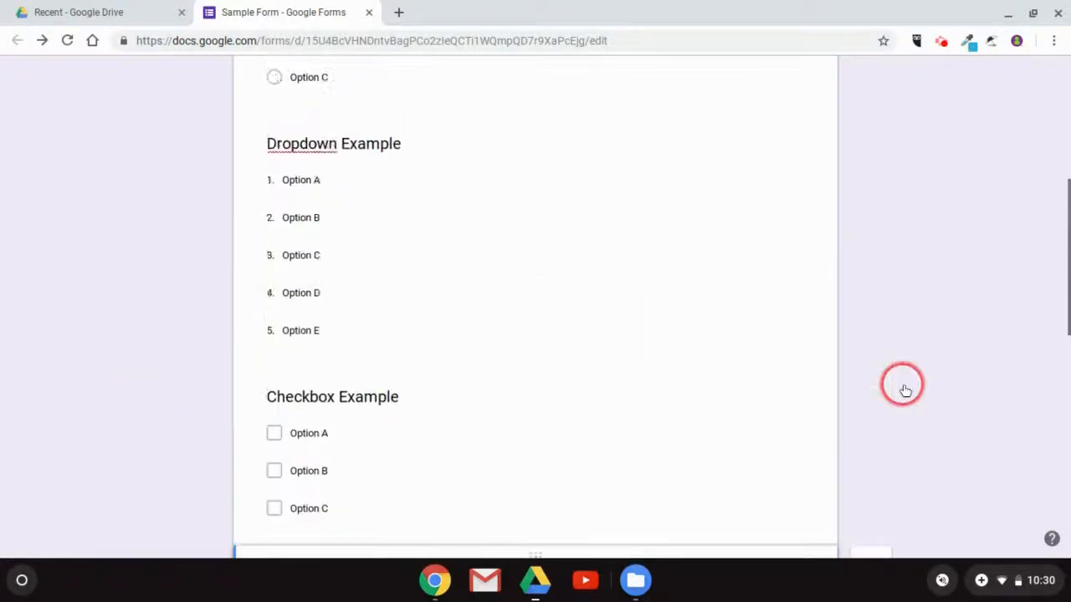
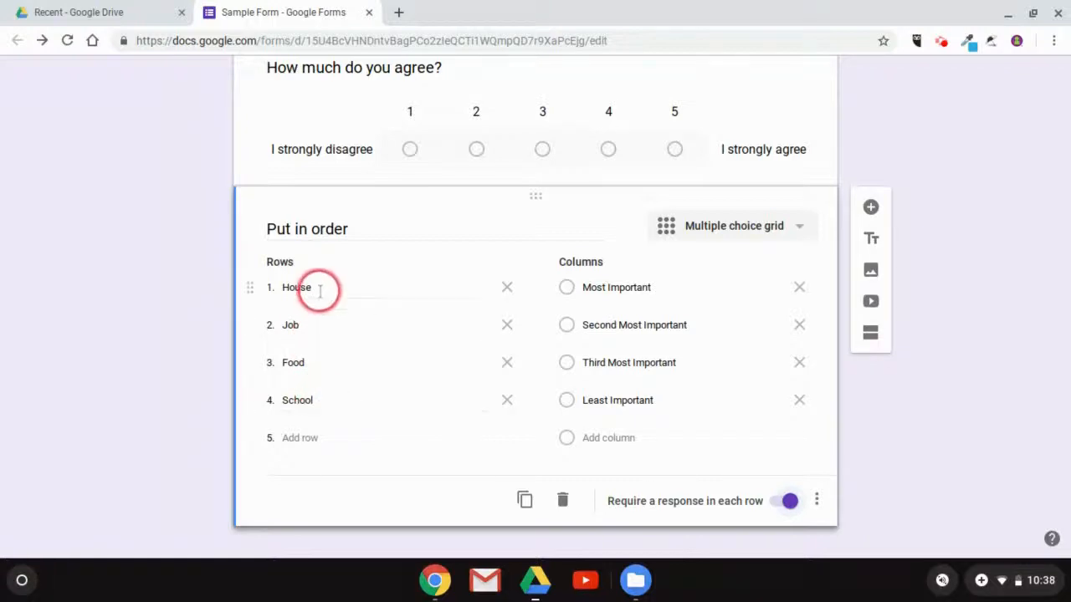
- Limit the "Put in order" multiple choice grid to one response per column and preview that question in the live form
click(820, 500)
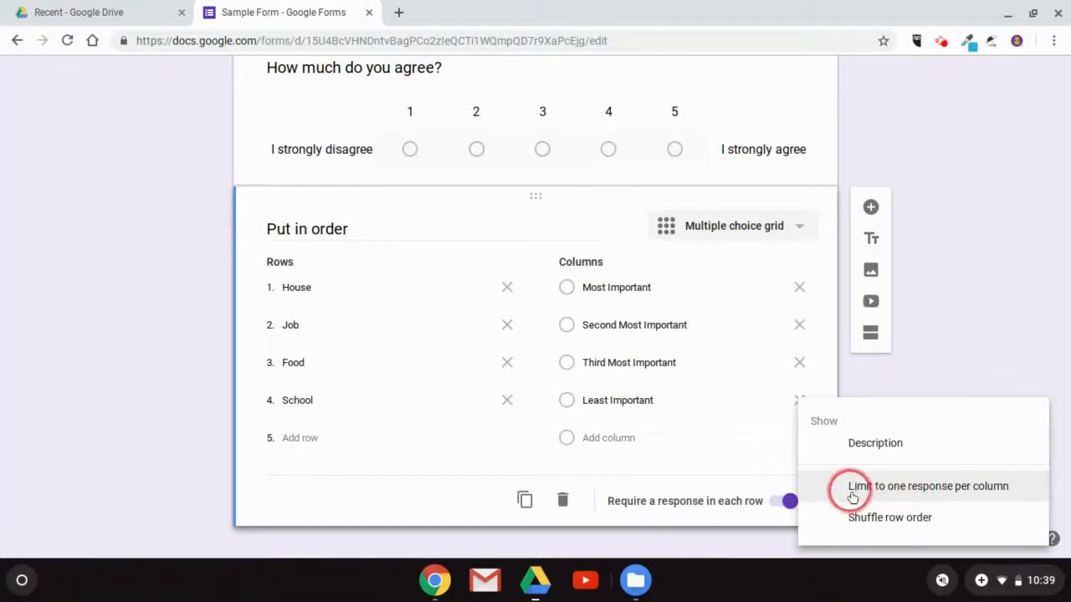
click(880, 496)
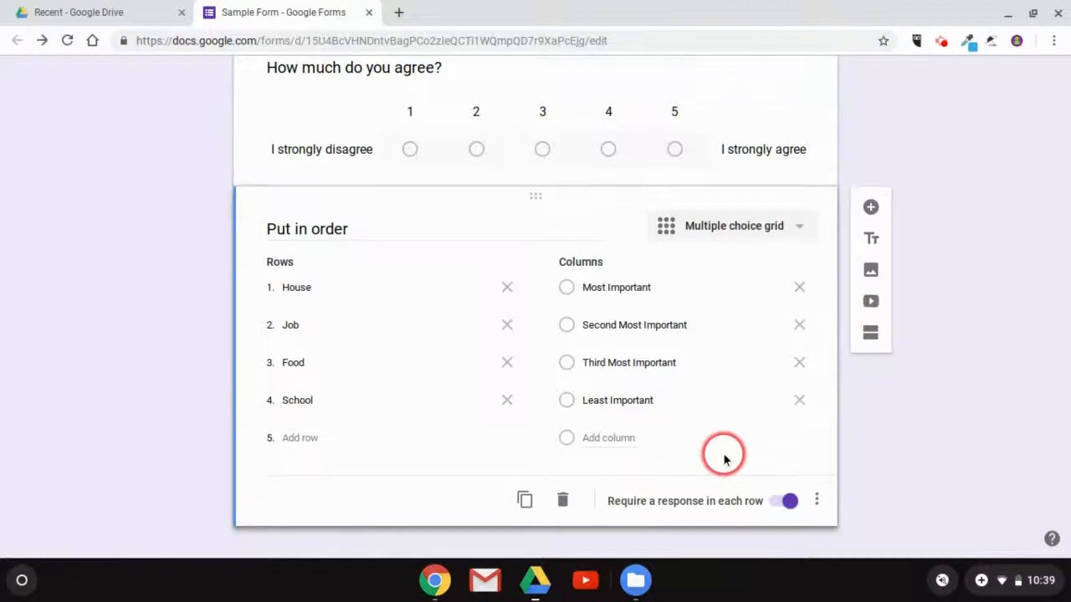
scroll(777, 383, up, 15)
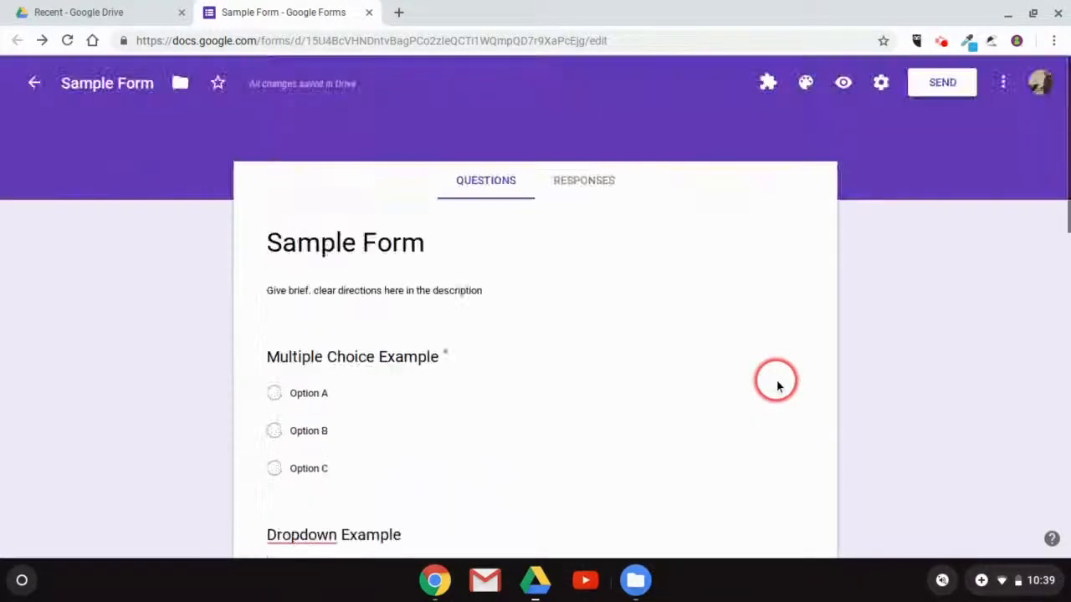
click(843, 84)
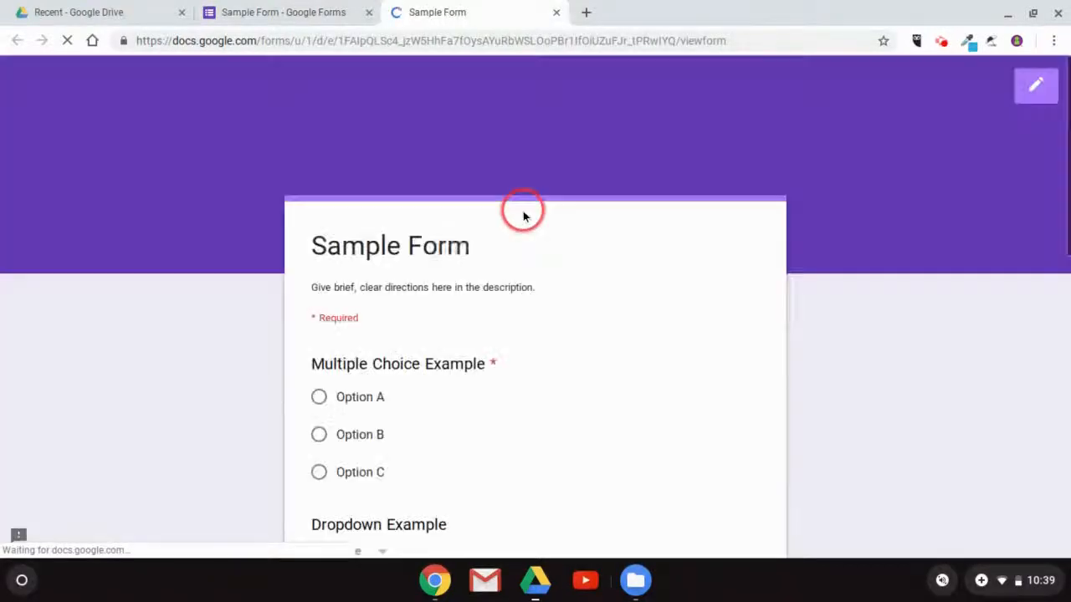
scroll(524, 212, down, 20)
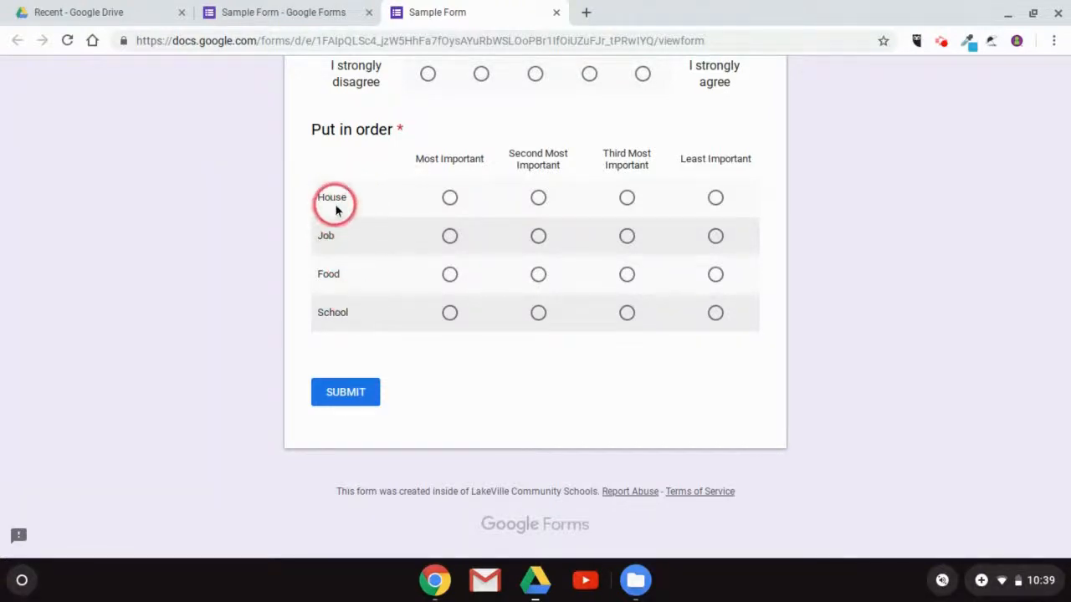
- Test the grid by ranking each row, assigning Least Important to both School and House, and resetting House to Second Most Important
click(450, 274)
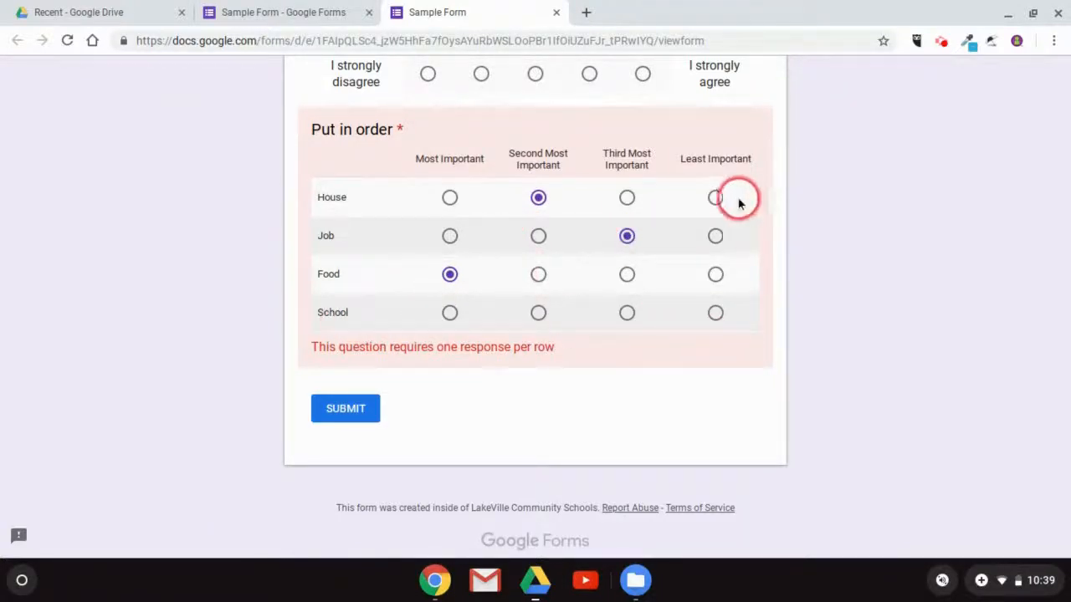
click(715, 311)
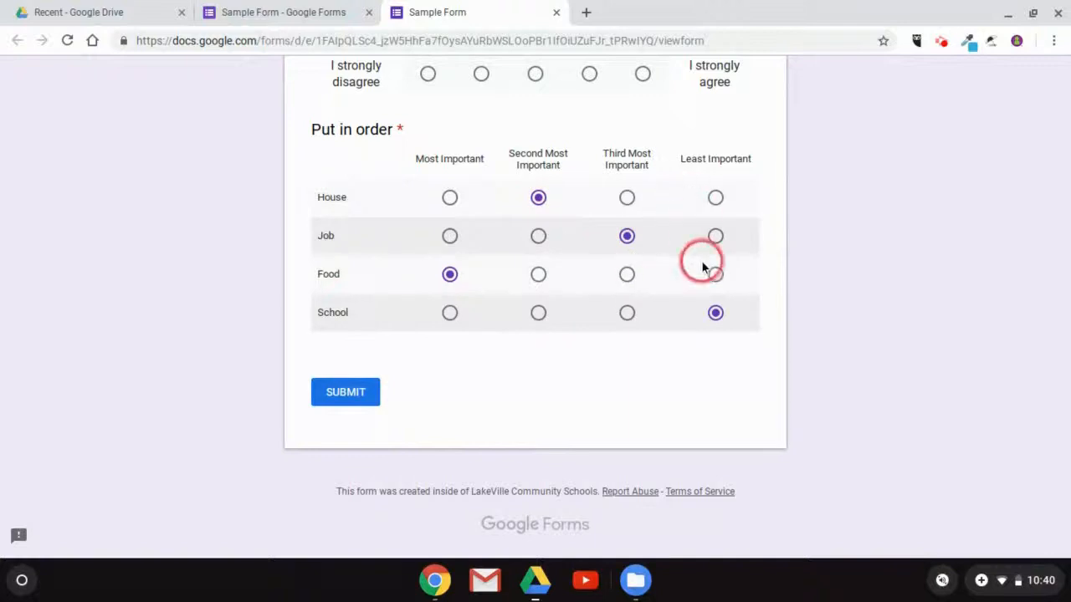
click(713, 198)
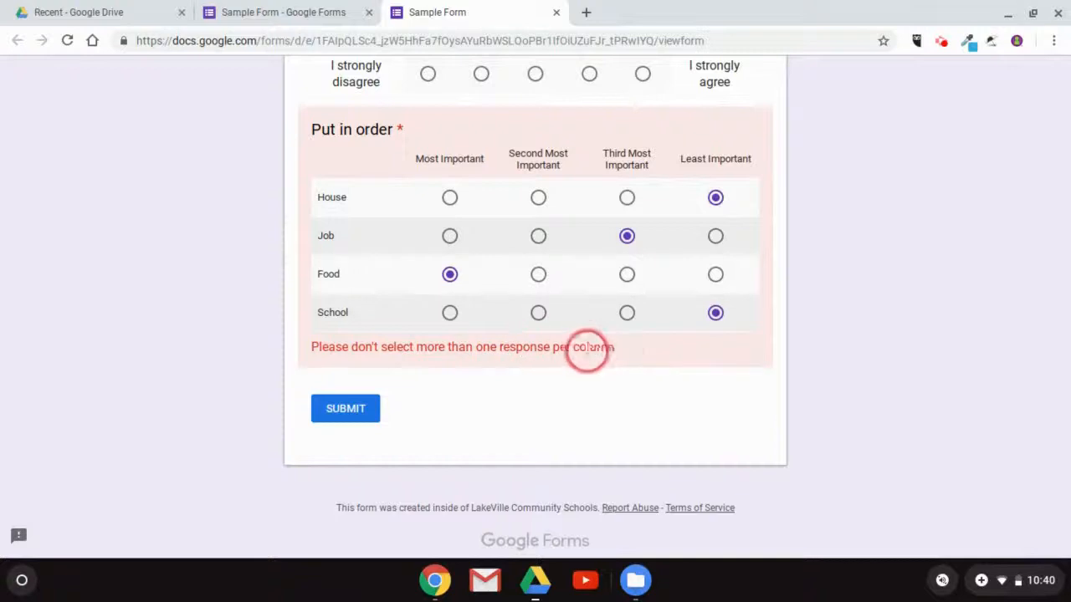
click(539, 200)
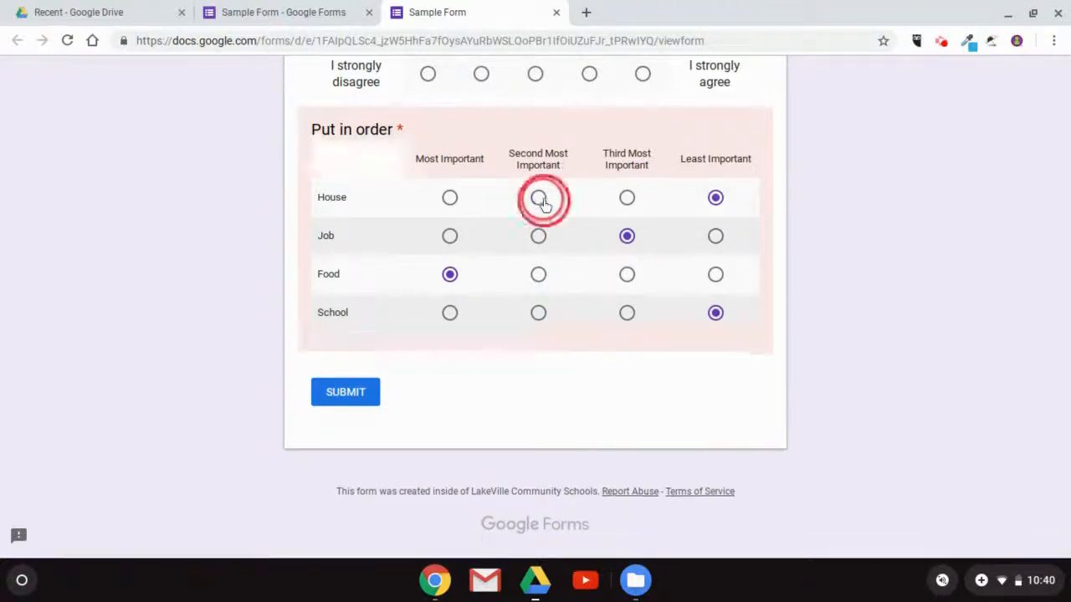
scroll(683, 373, up, 1)
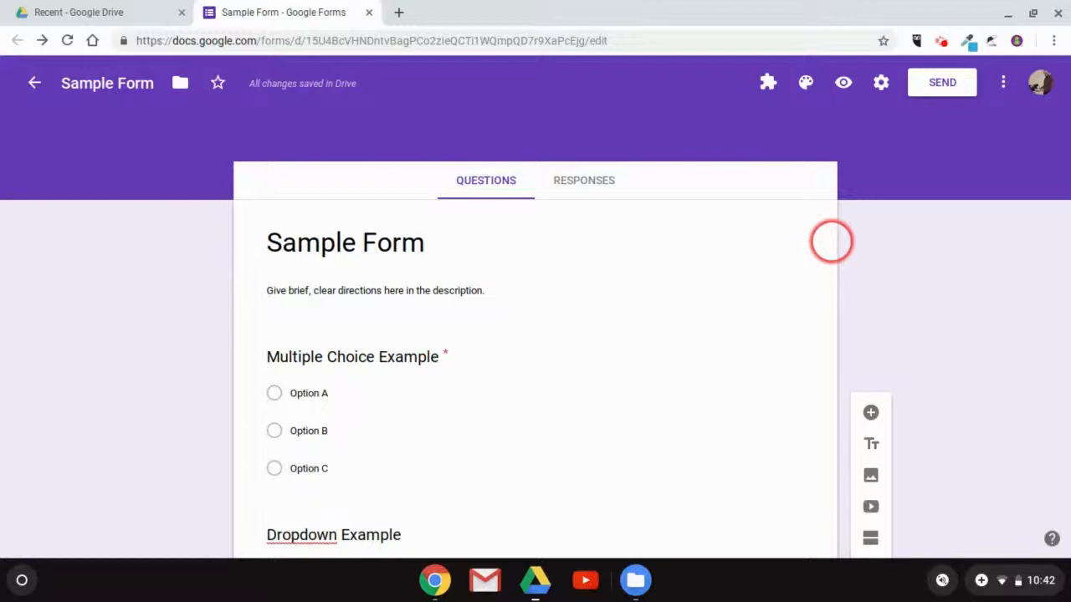
- In the form editor, set the theme color to orange and the background color to the second-lightest orange shade
click(807, 86)
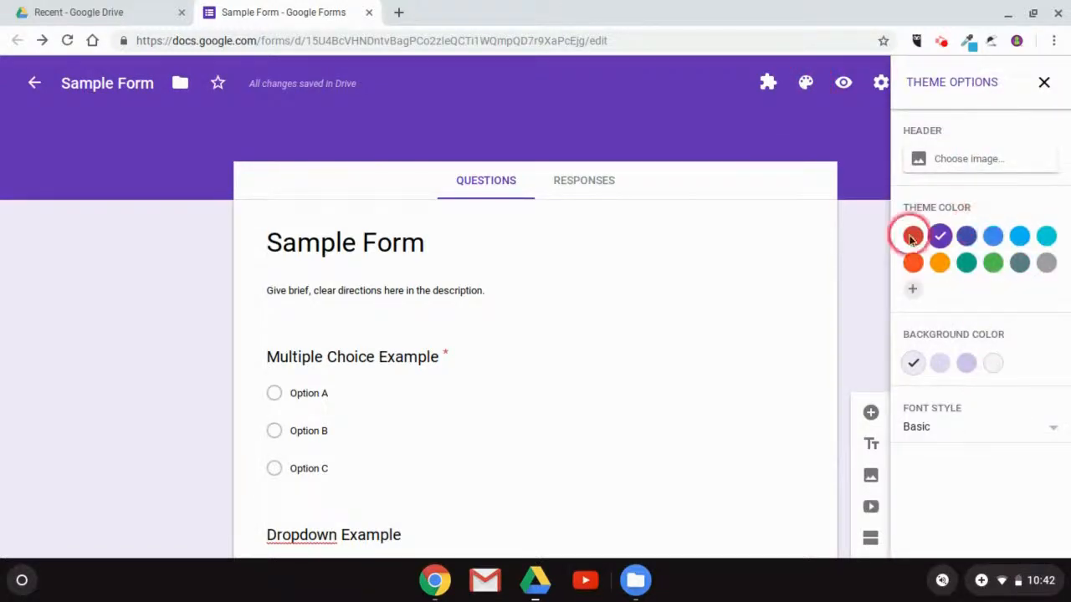
click(940, 263)
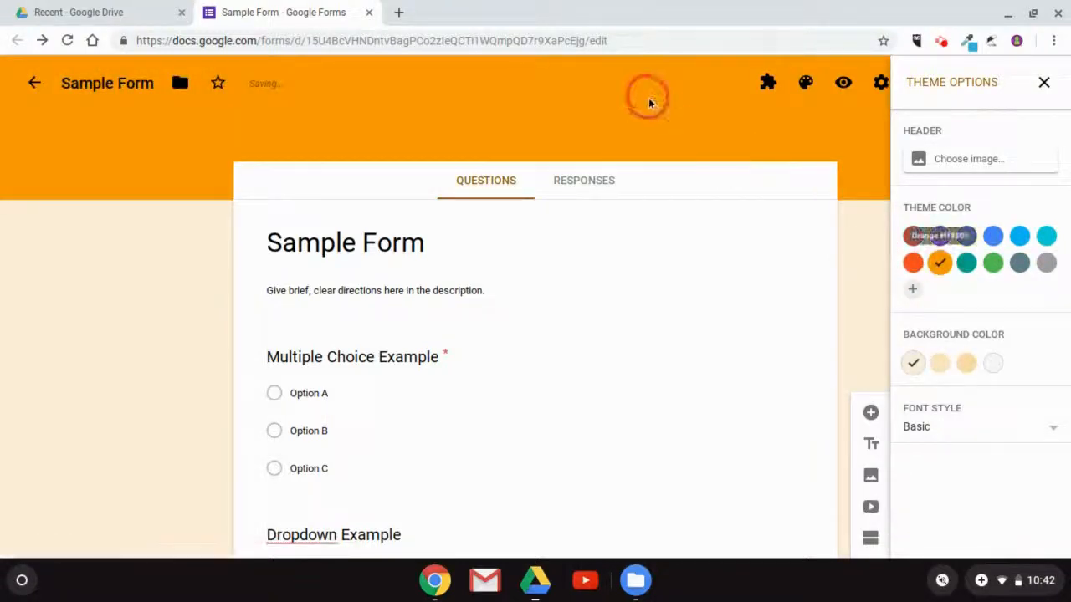
click(942, 366)
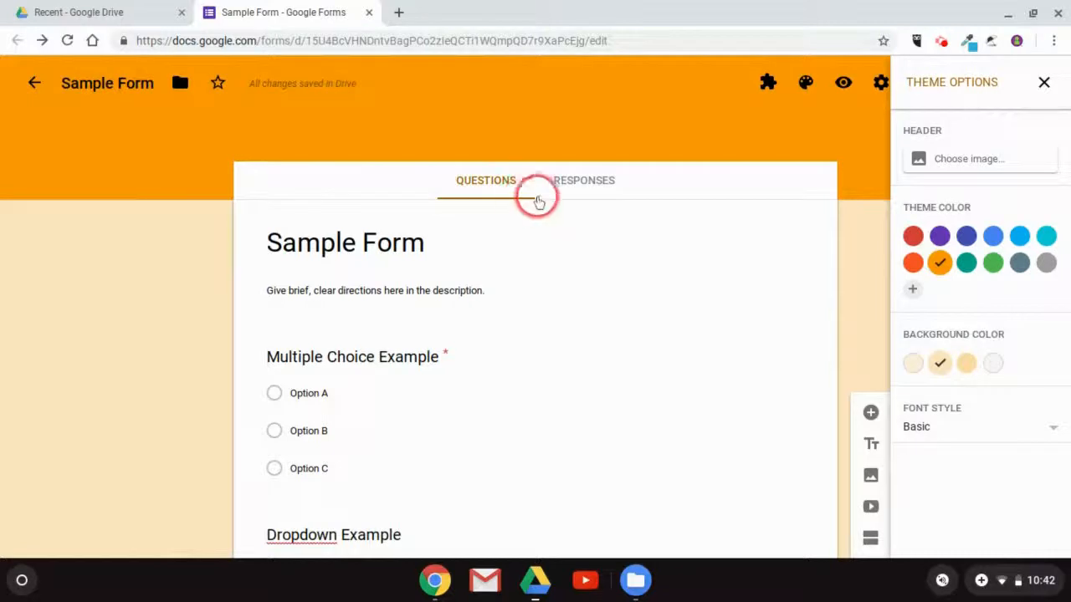
- Check the font style choices and try the Decorative style on the form
click(941, 429)
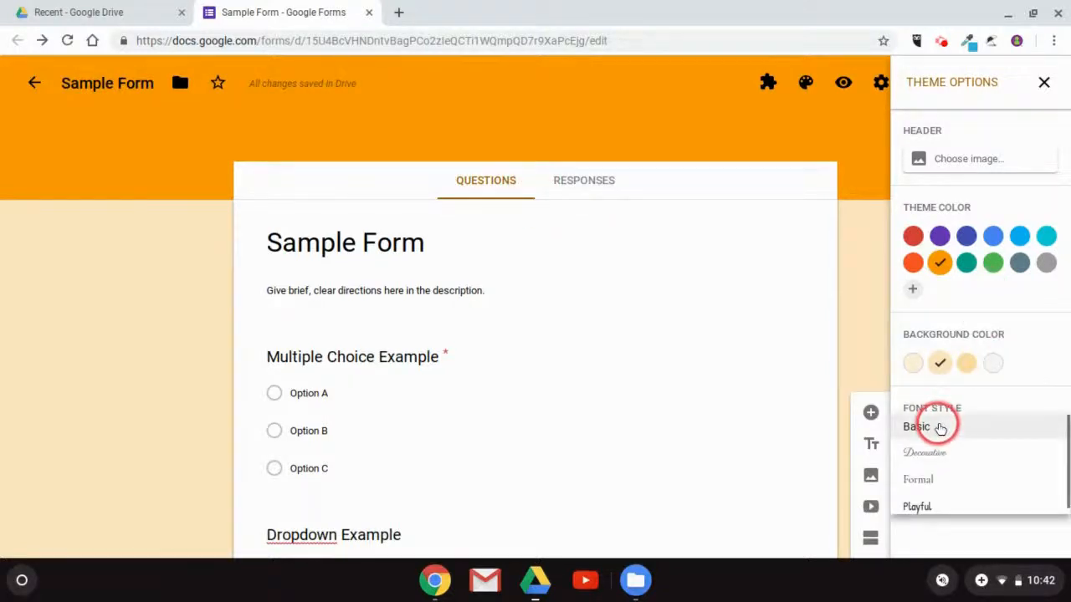
click(958, 489)
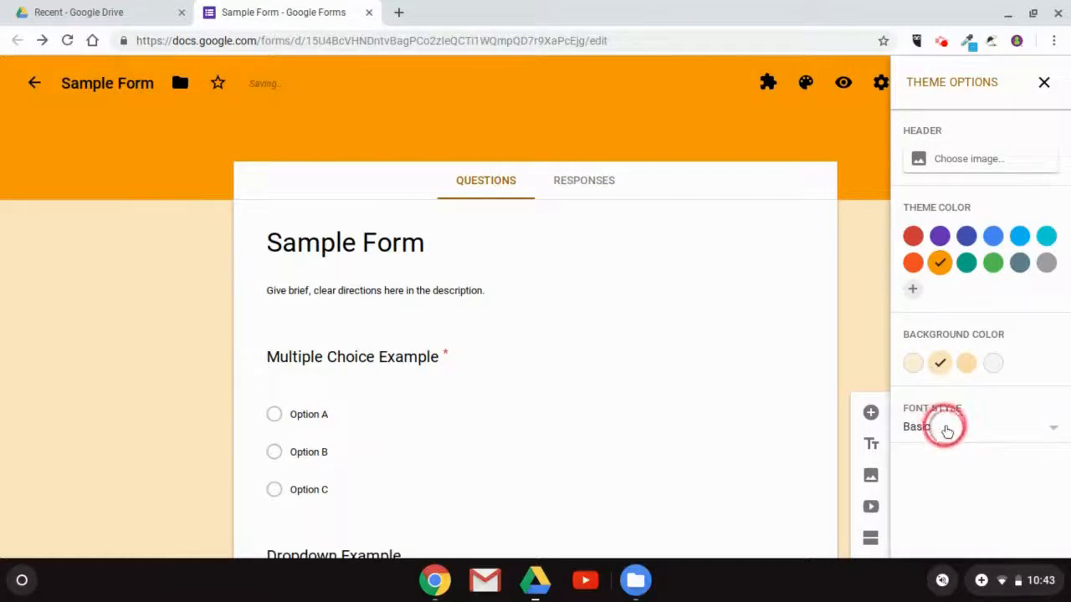
click(946, 430)
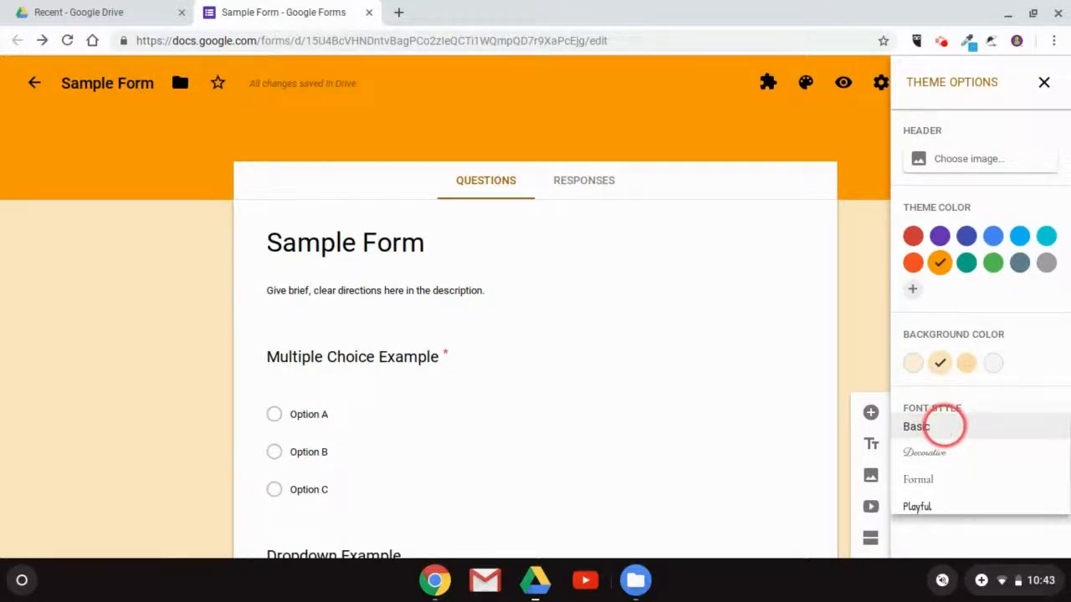
click(941, 452)
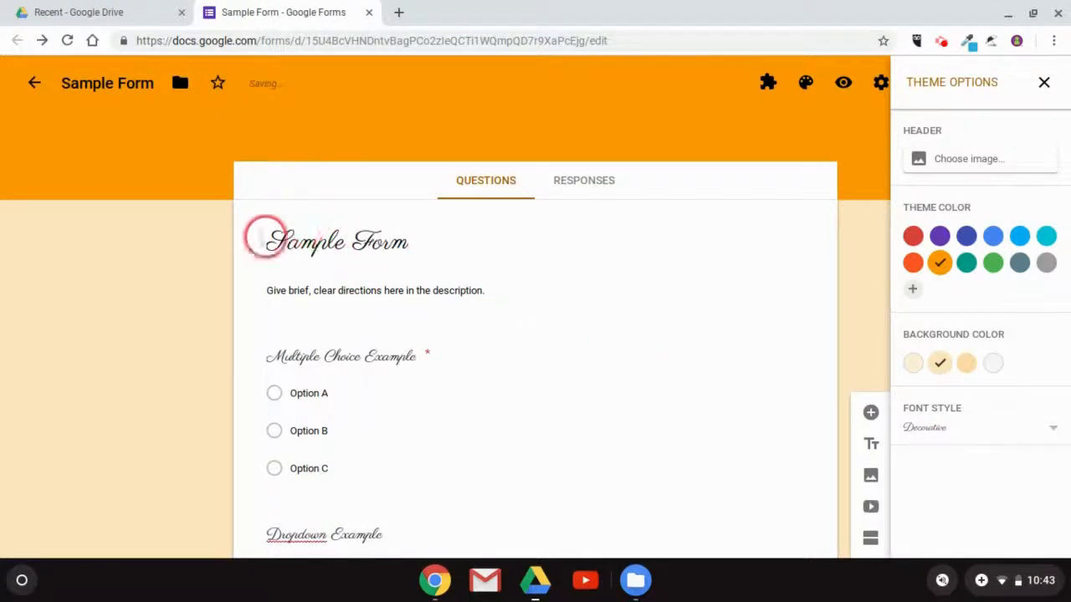
- Try the Playful font style on the form and return the font style to Basic
click(955, 432)
click(951, 484)
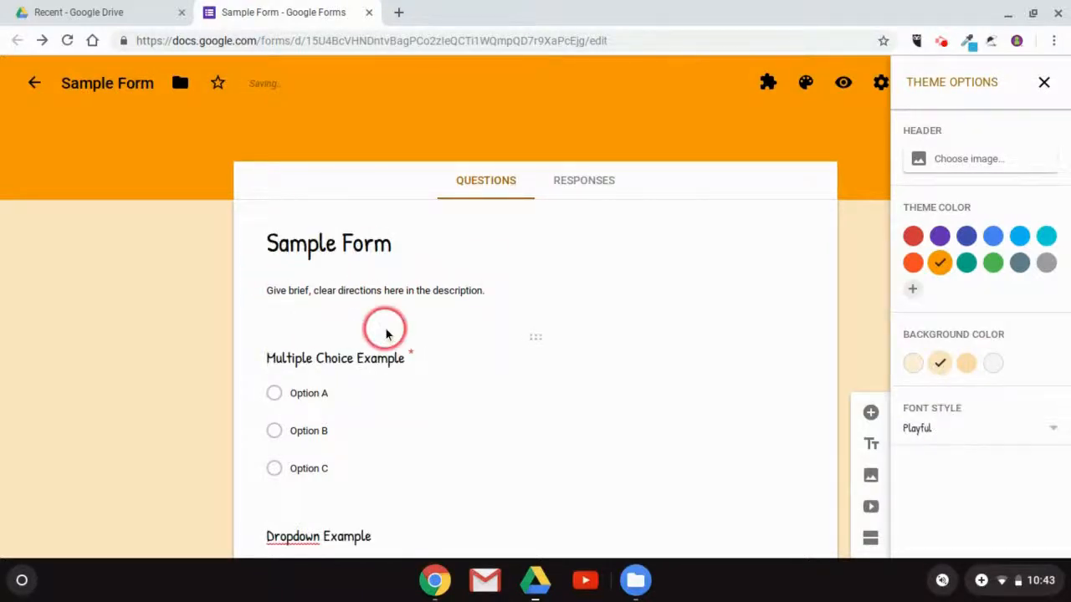
scroll(409, 377, down, 1)
scroll(411, 386, up, 1)
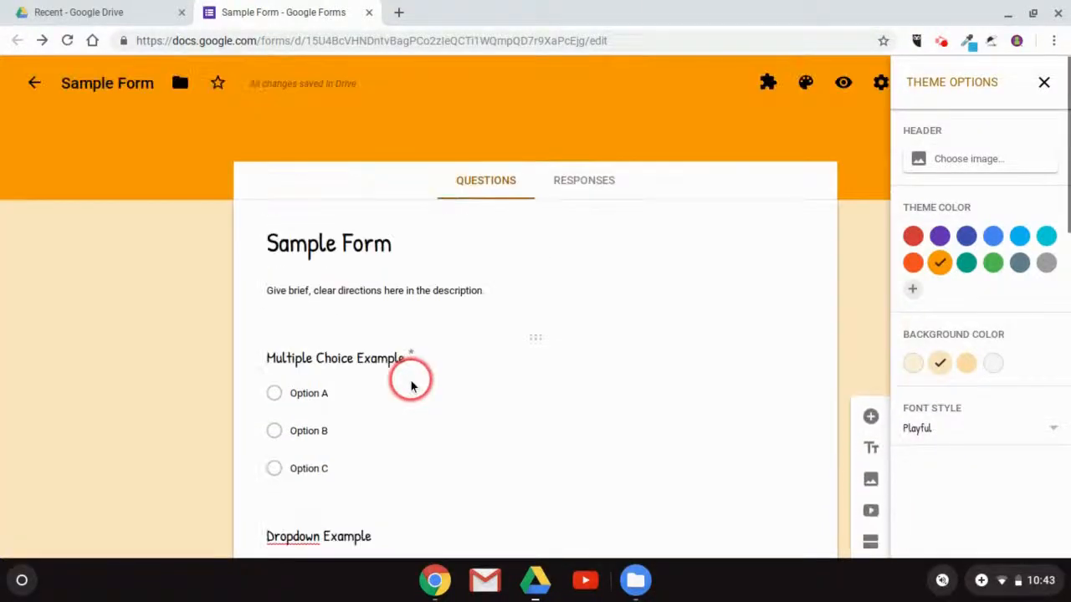
click(950, 430)
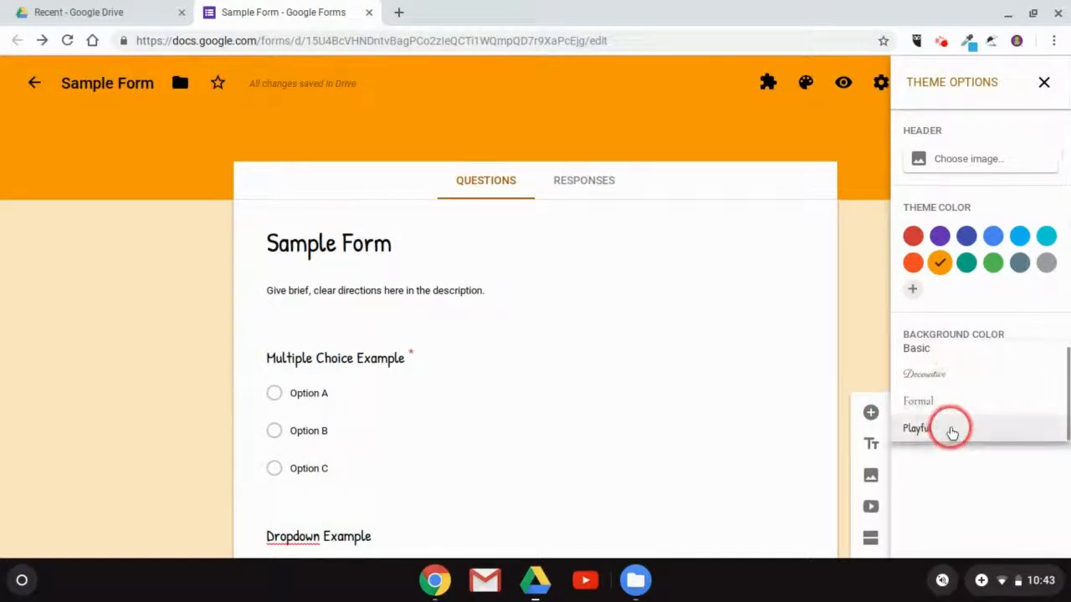
click(935, 350)
click(930, 427)
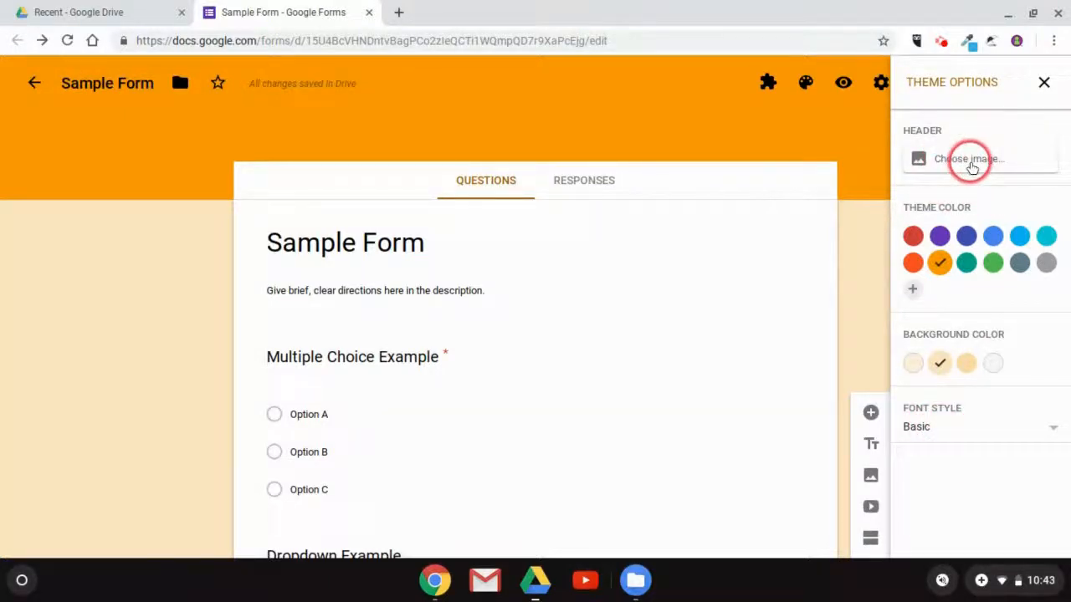
- Check the photo upload option for the header image, and apply the basketball player silhouette from the Work and School collection
click(971, 167)
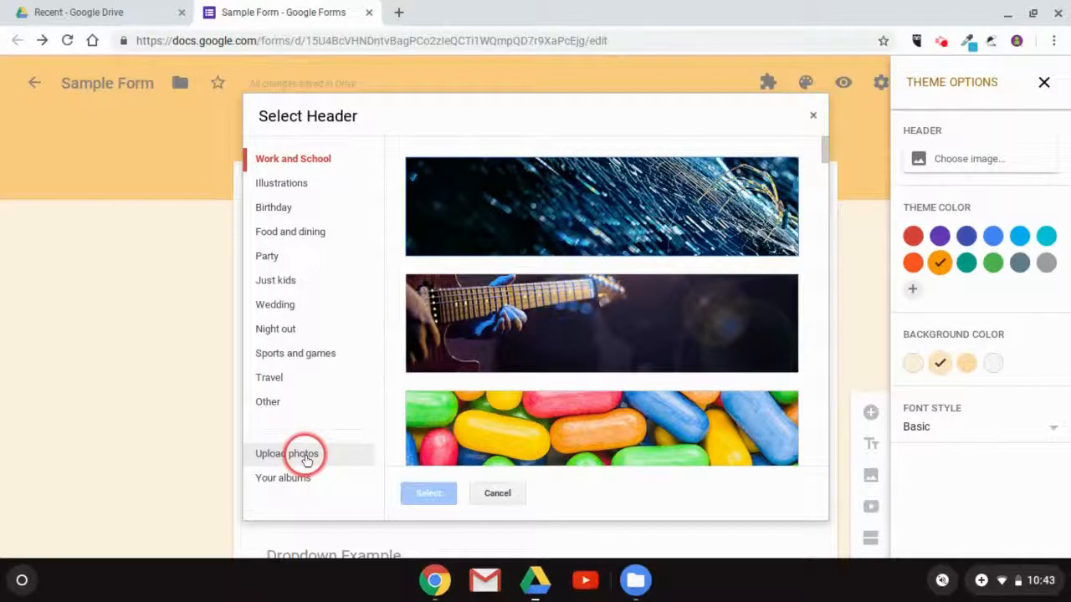
click(306, 457)
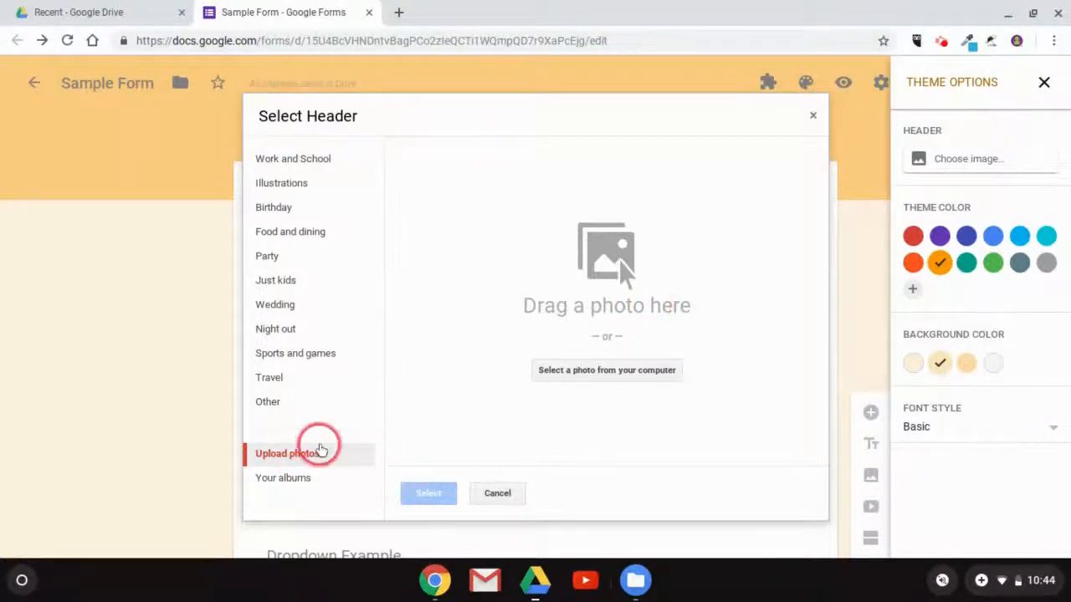
click(303, 161)
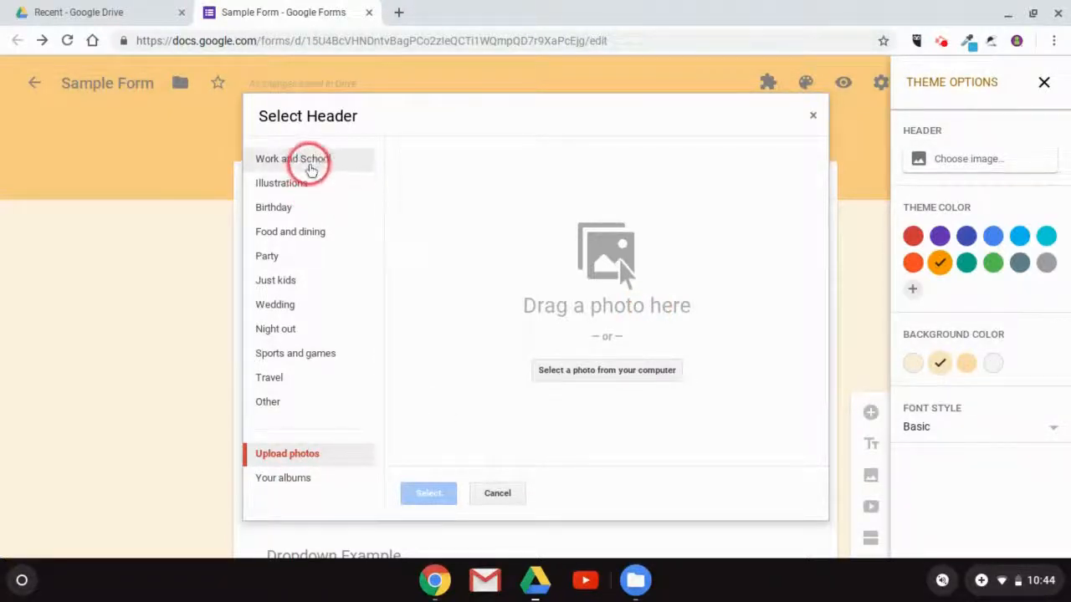
scroll(708, 310, down, 4)
scroll(707, 314, down, 3)
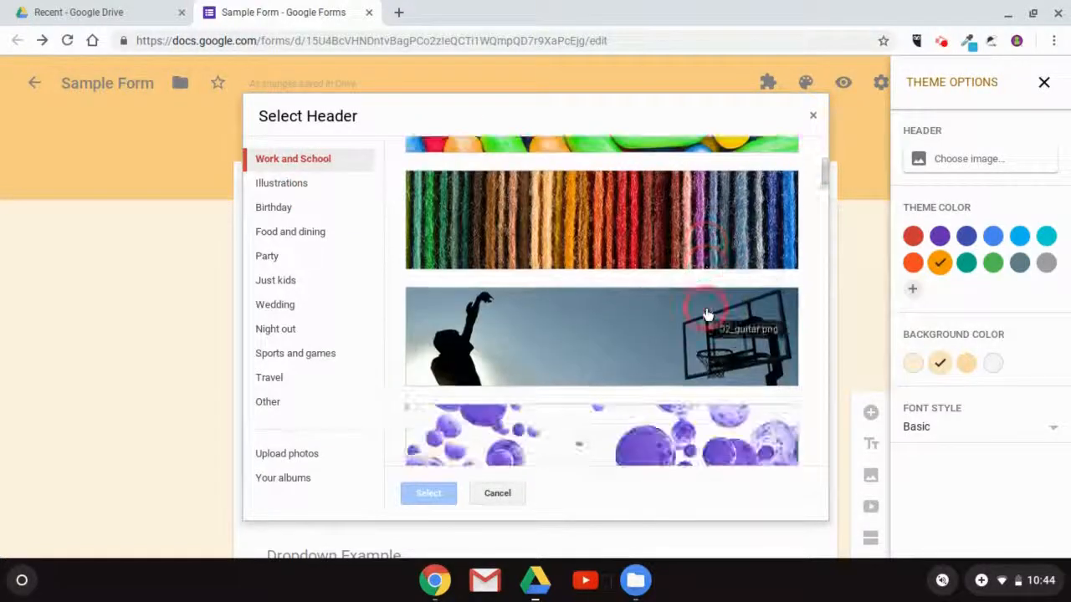
scroll(707, 309, up, 1)
click(613, 276)
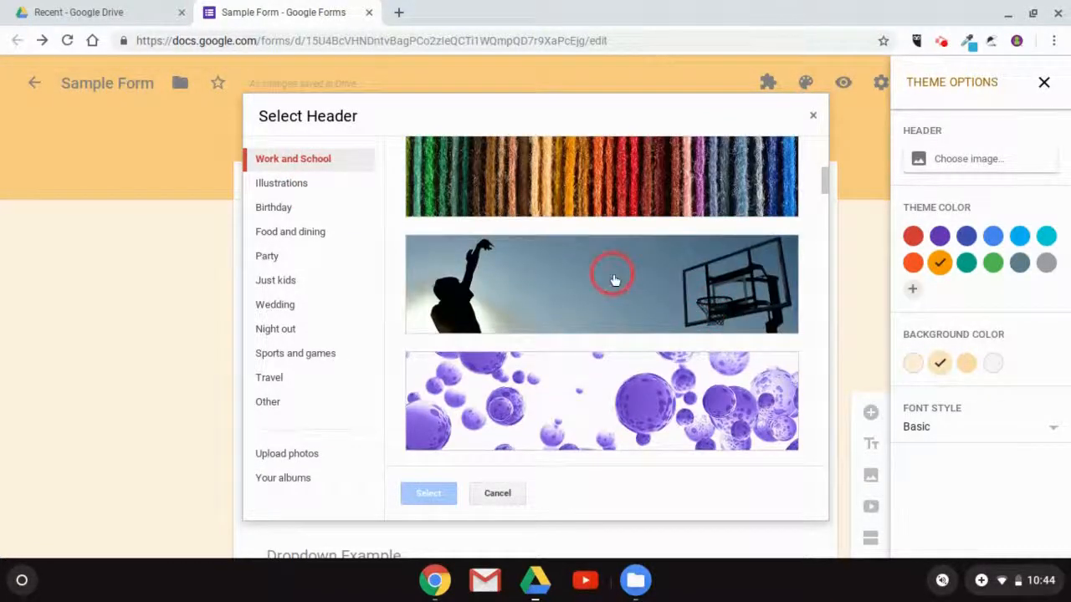
click(435, 500)
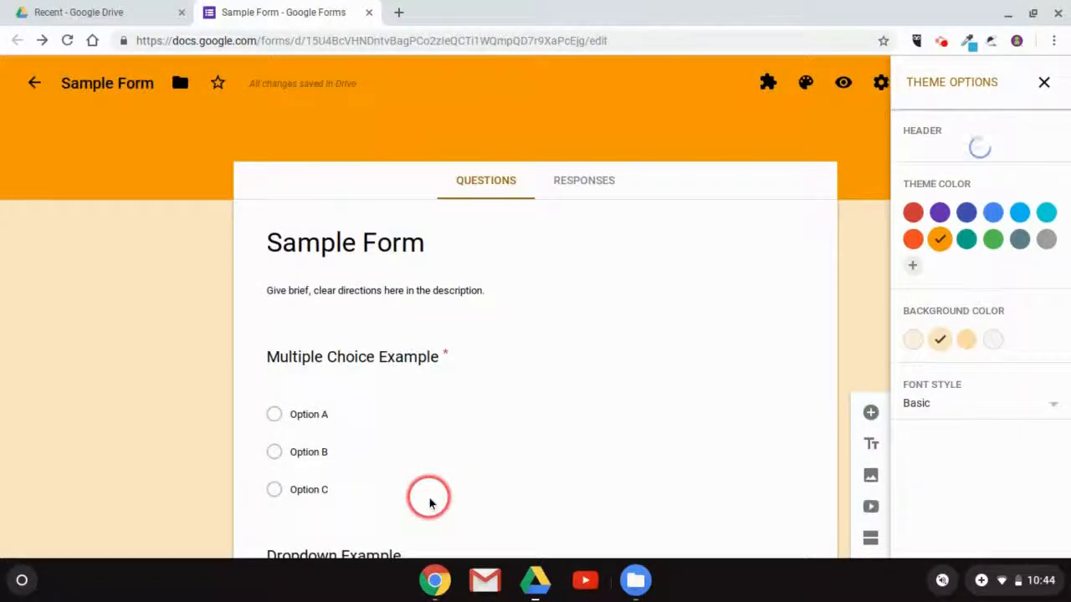